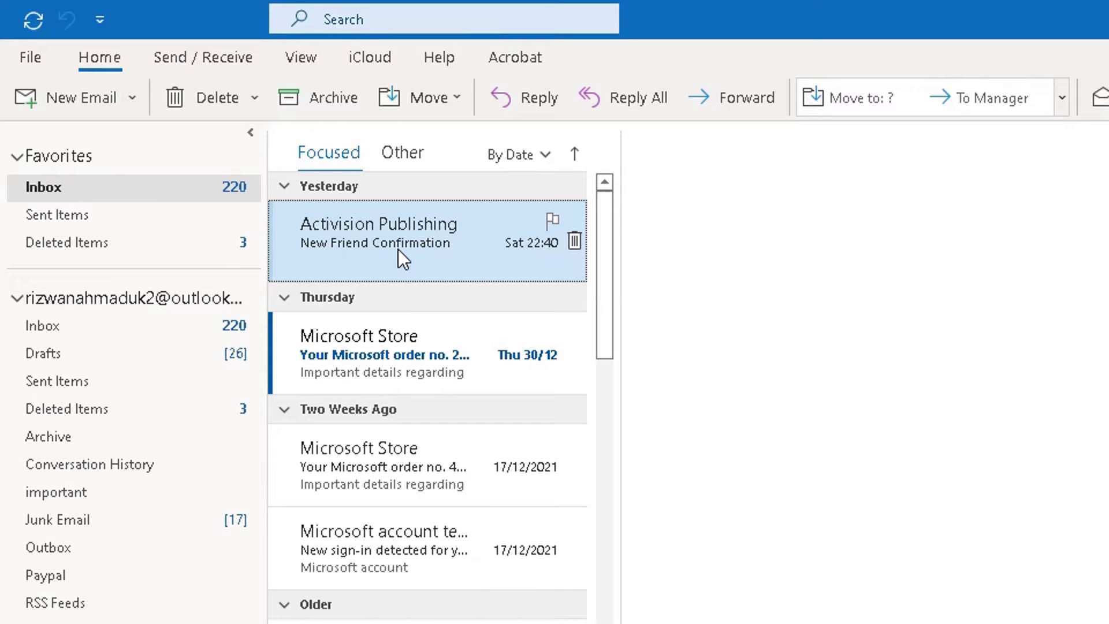
Step: Create a rule from the Activision Publishing 'New Friend Confirmation' message through Rules > Create Rule
right_click(398, 248)
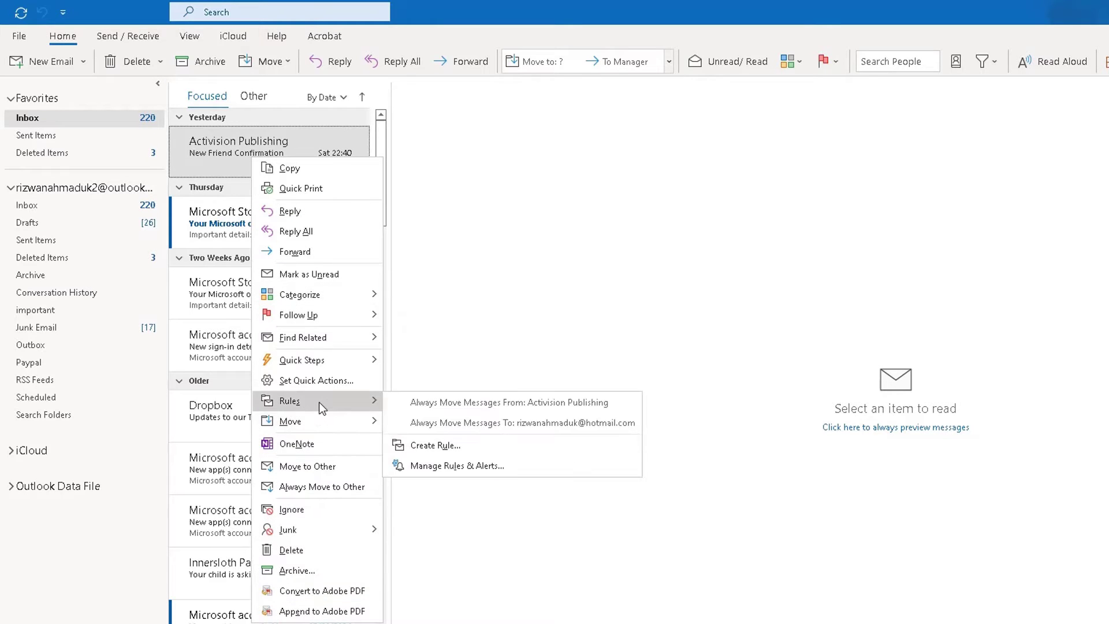
mouse_move(319, 401)
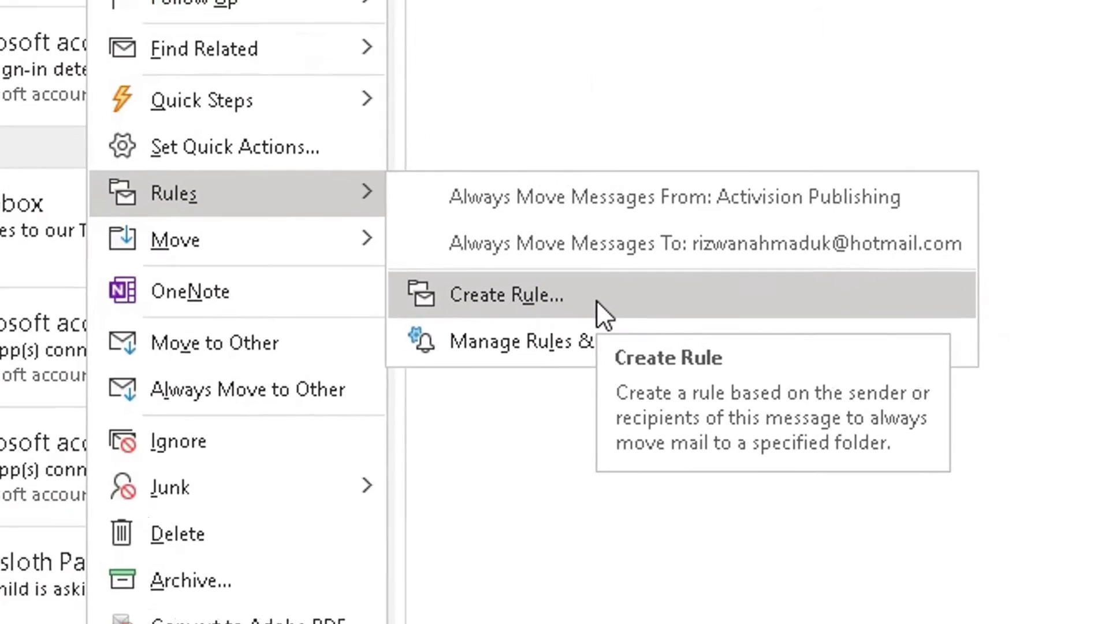
left_click(532, 286)
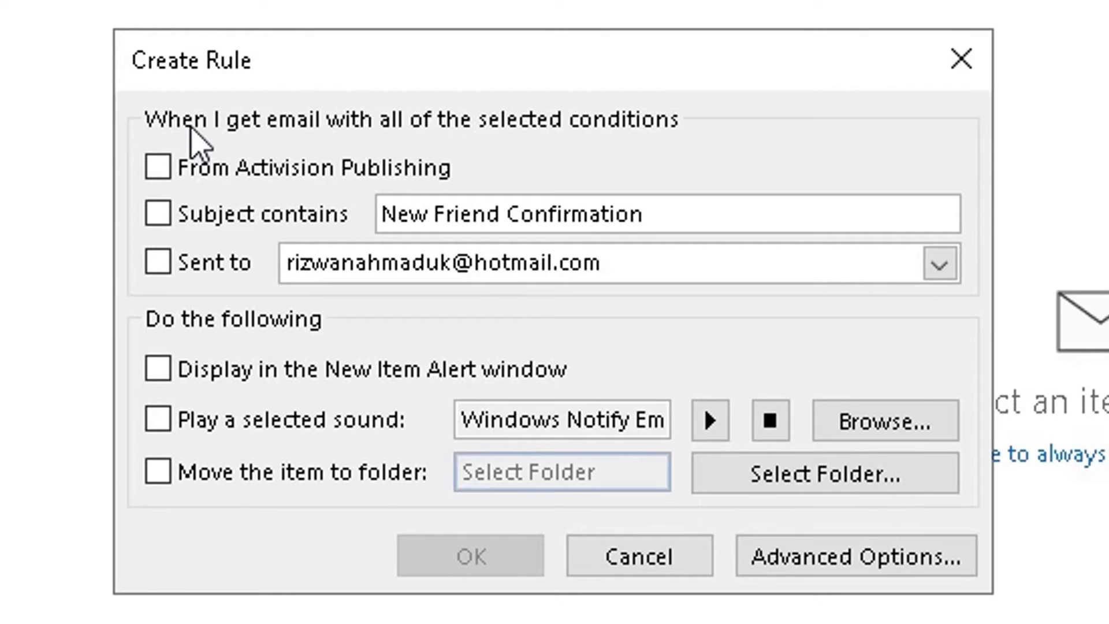
Step: Tick the 'From Activision Publishing' condition and the 'Move the item to folder' action
left_click(158, 168)
left_click(158, 471)
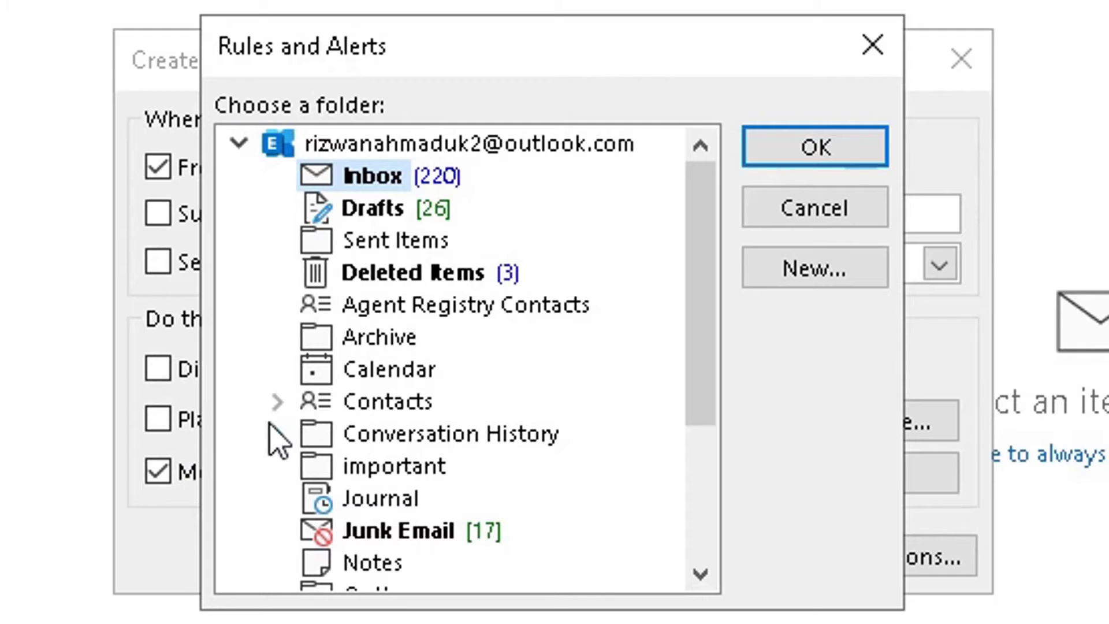
Step: Browse the folder list and start a new Mail and Post Items folder
scroll(453, 404, "down", 2)
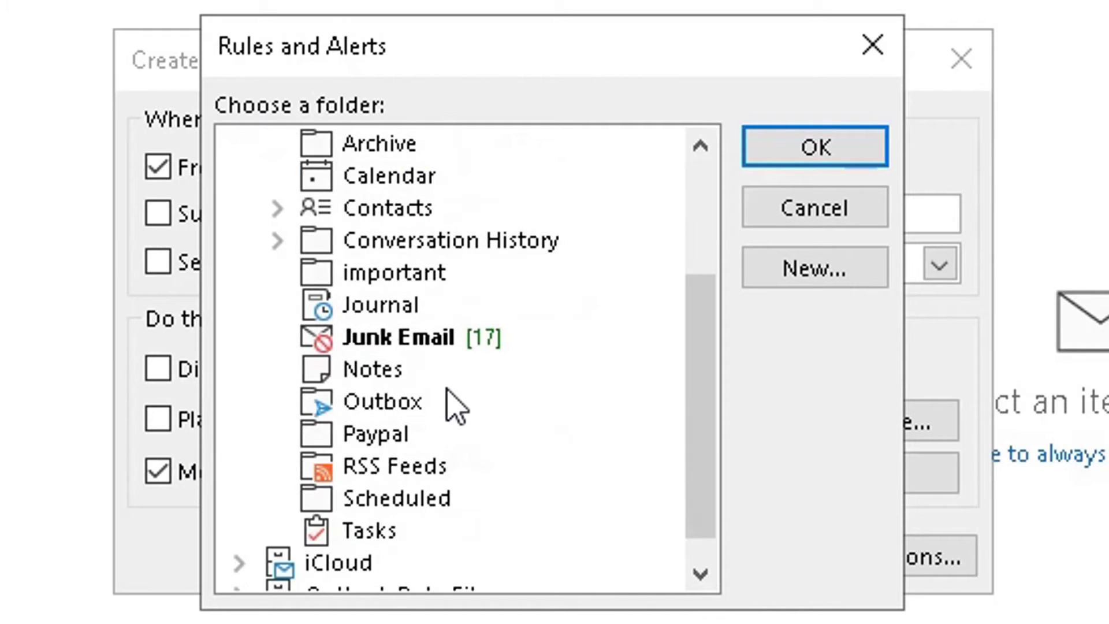
scroll(453, 404, "up", 2)
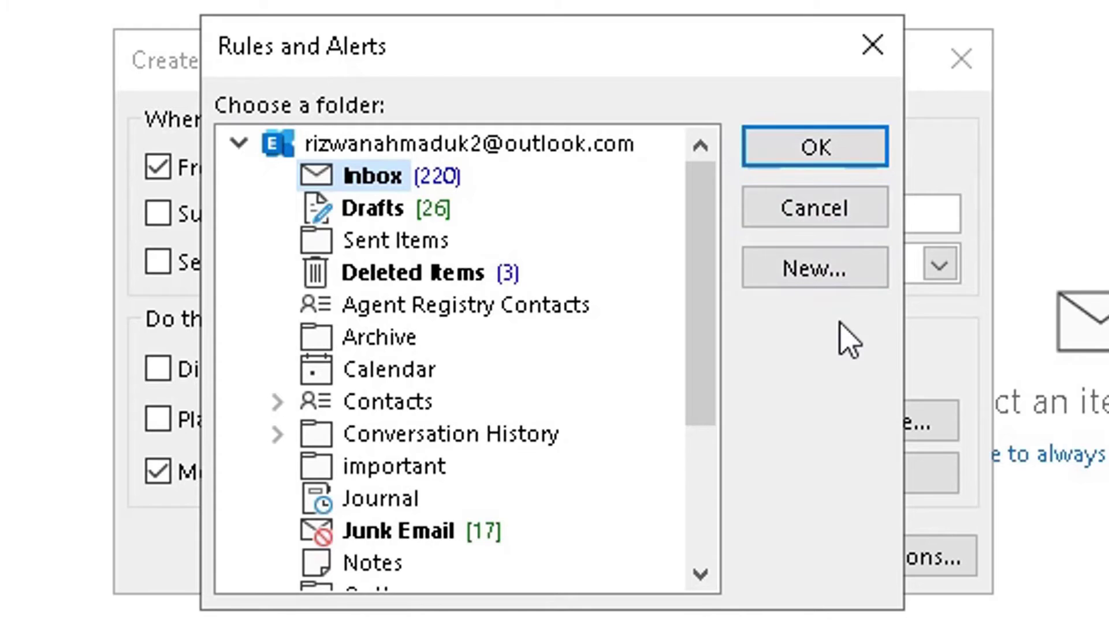
left_click(799, 274)
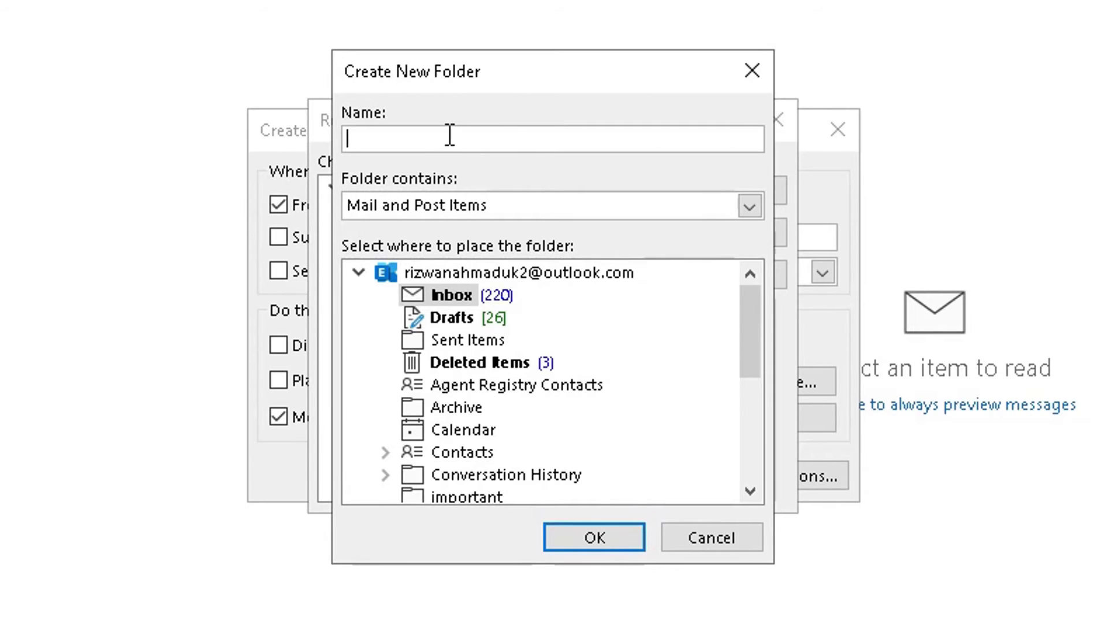
Step: Name the new Inbox folder 'Activision' and accept it as the rule's destination
type("Activision")
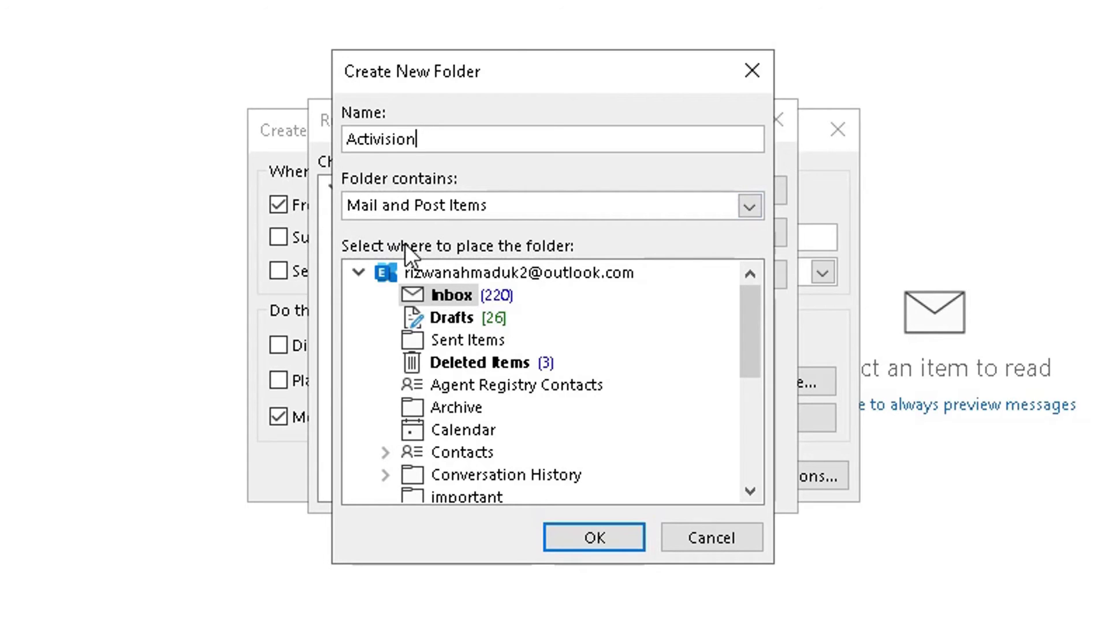
left_click(576, 538)
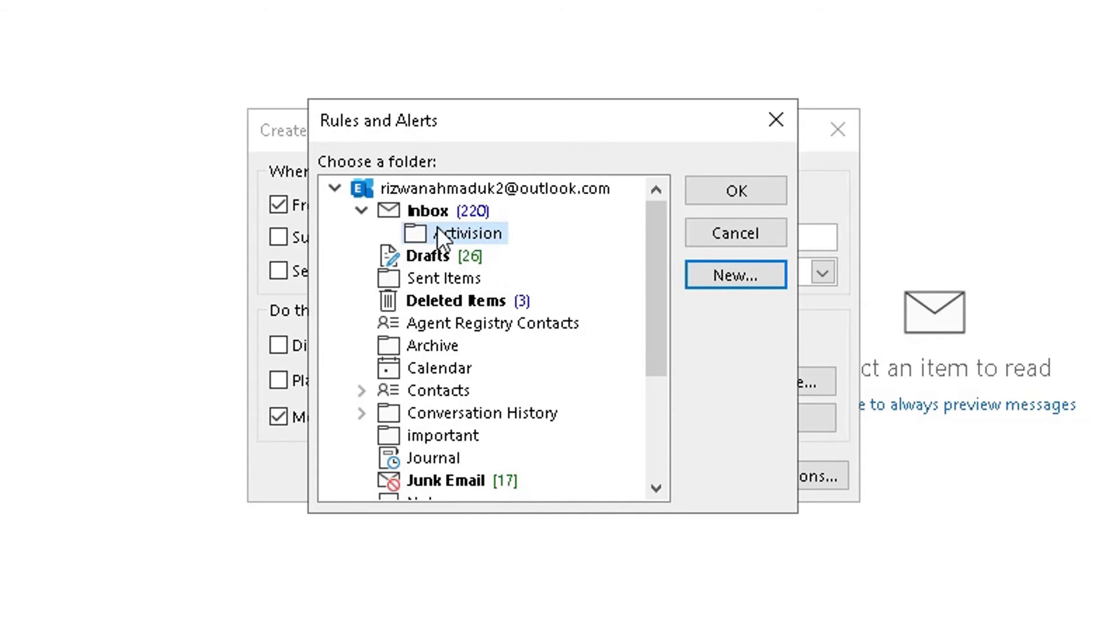
left_click(702, 196)
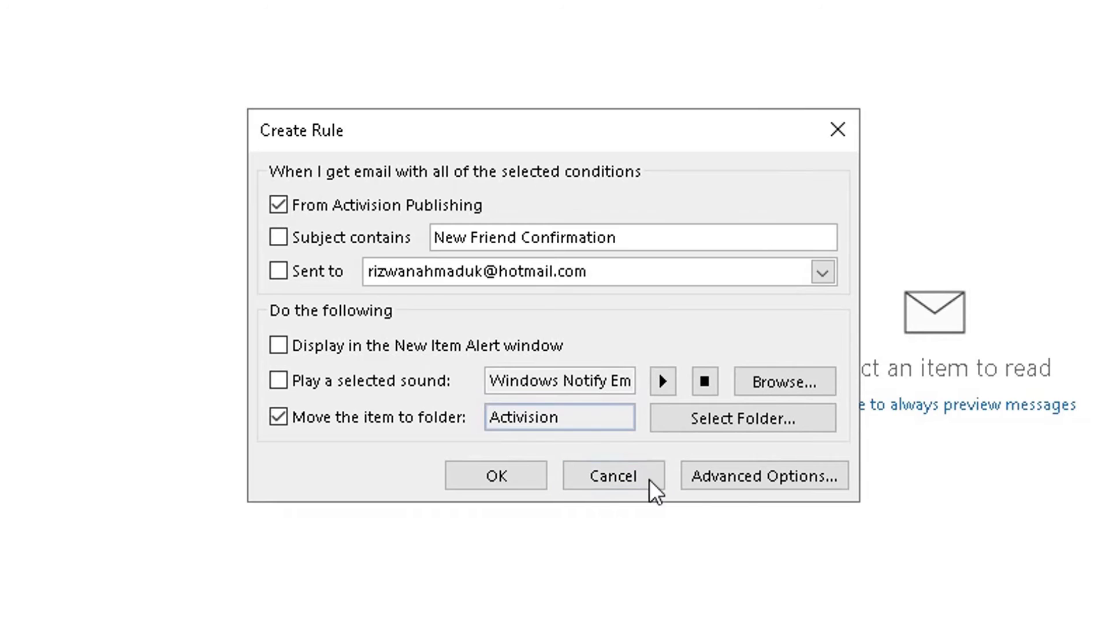
left_click(749, 483)
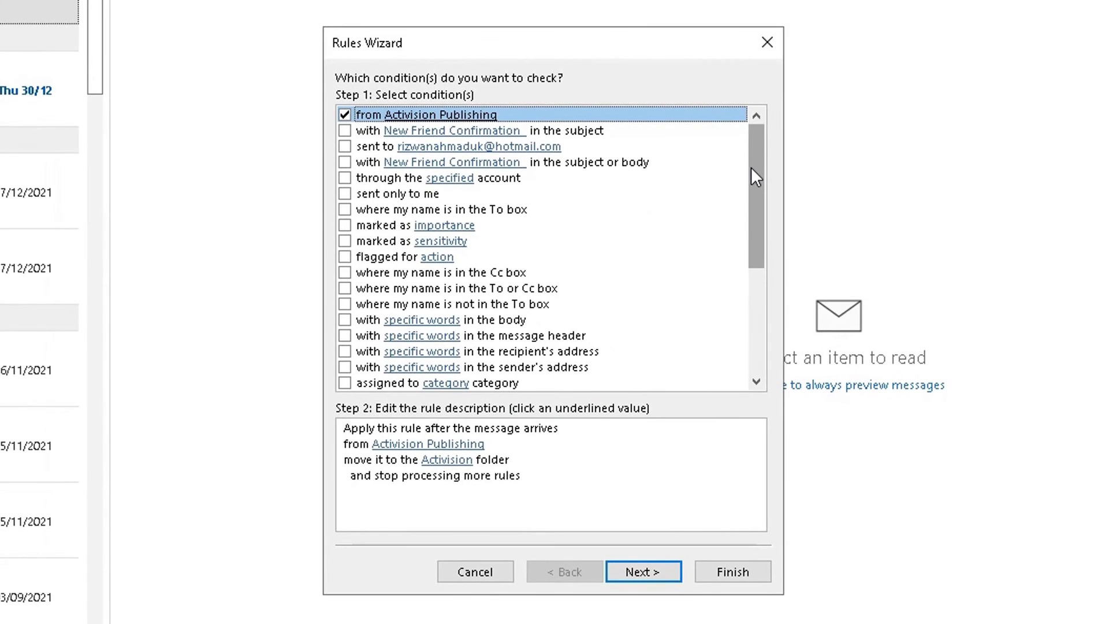
left_click_drag(751, 168, 750, 285)
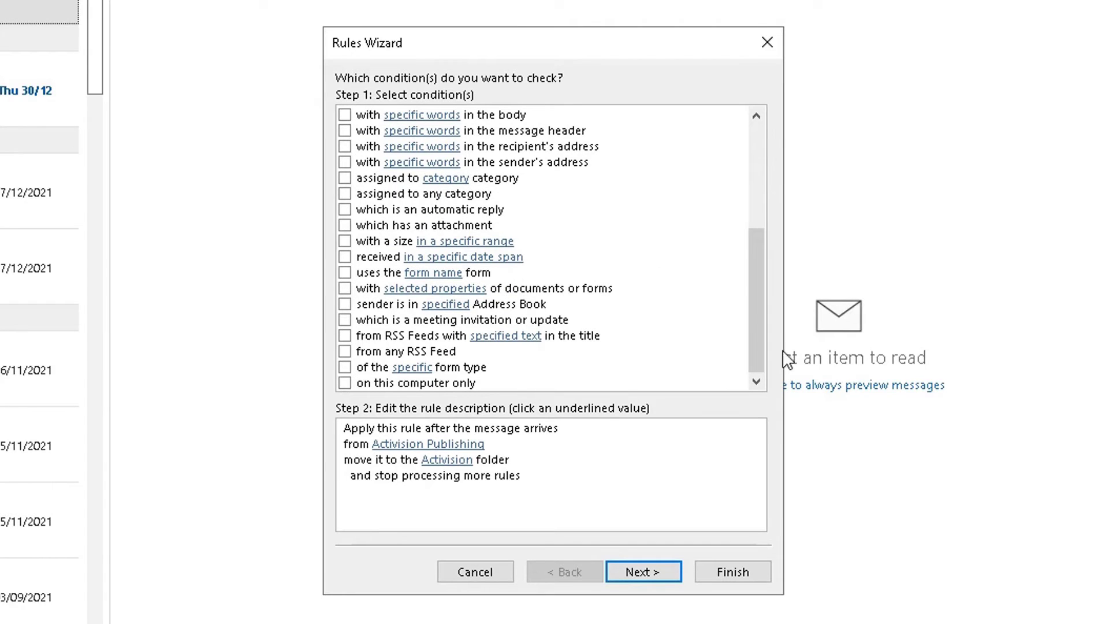
left_click_drag(758, 335, 761, 176)
left_click(442, 497)
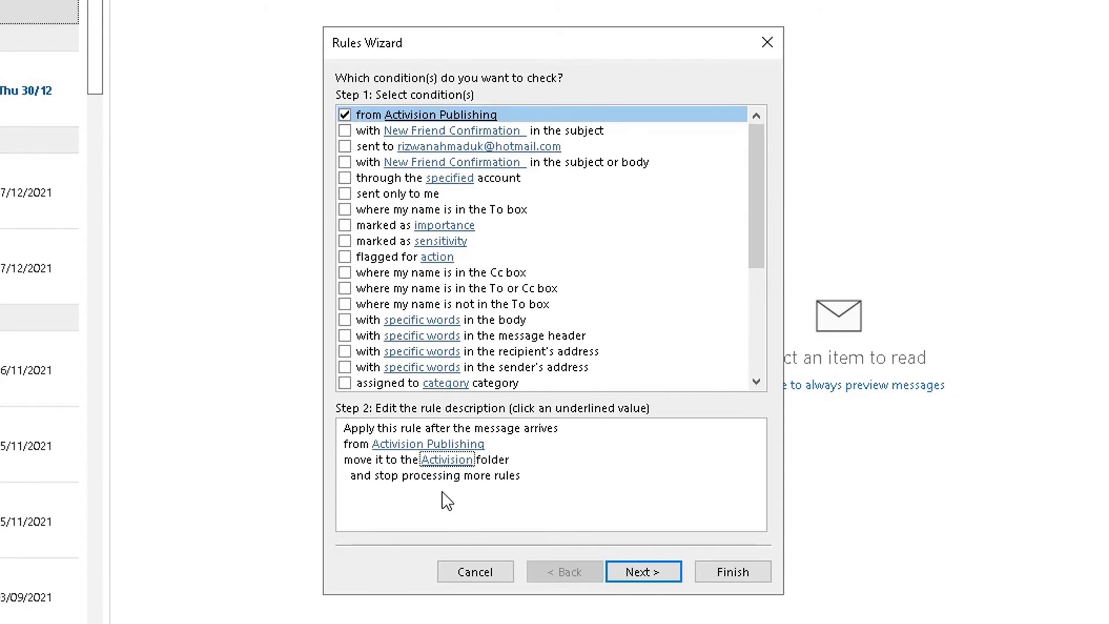
left_click(490, 575)
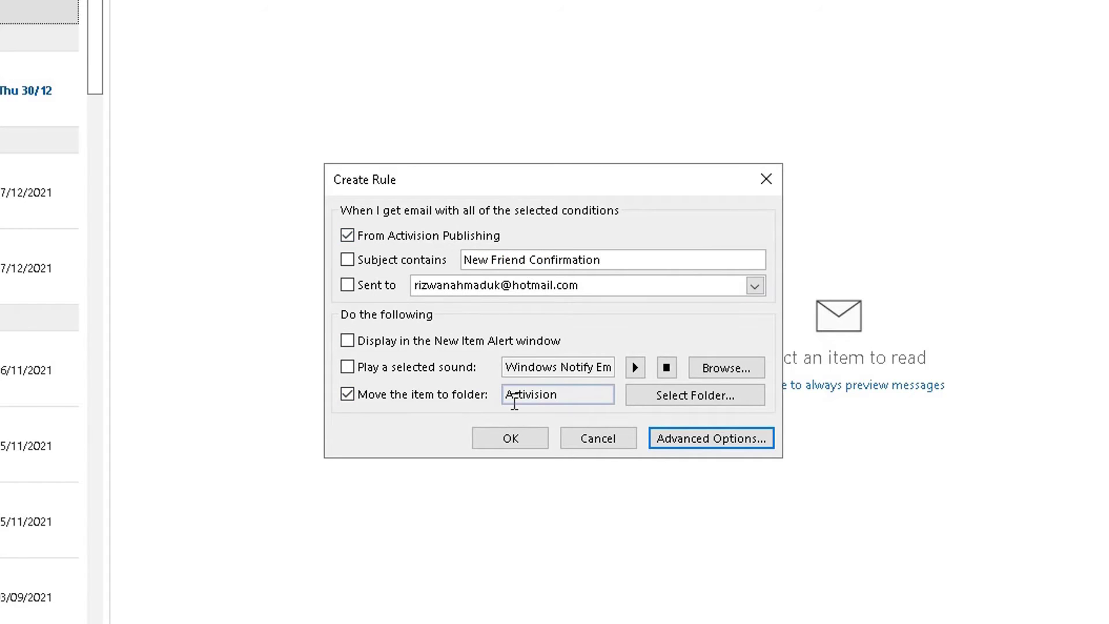
Step: Save the rule and tick 'Run this rule now on messages already in the current folder'
left_click(498, 443)
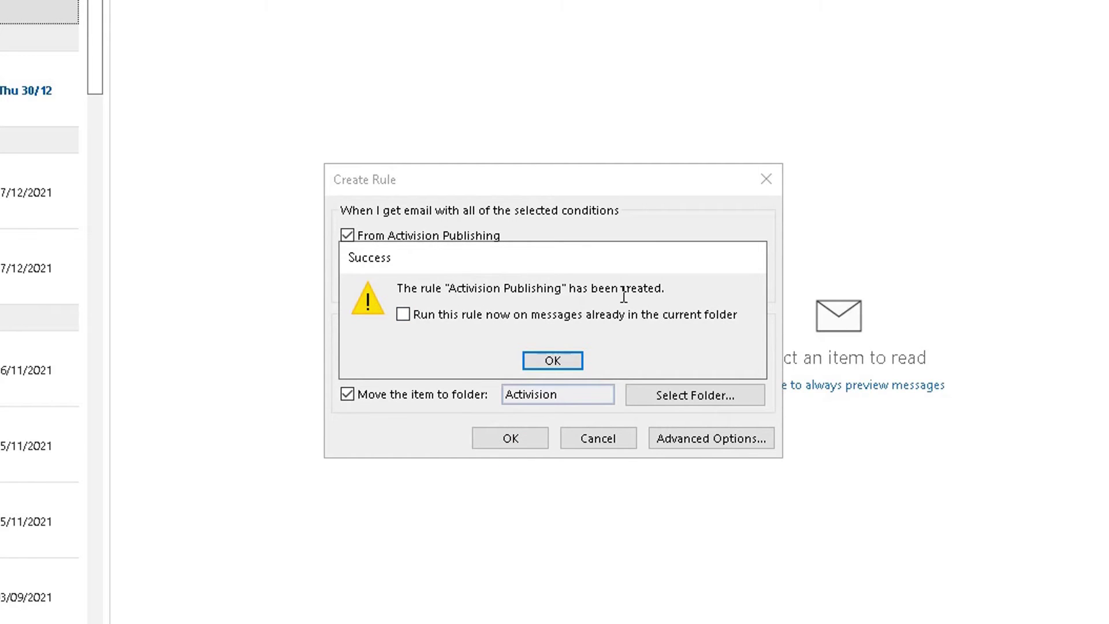
left_click(403, 316)
Step: Run the rule on existing mail and open the Activision folder to find the moved message
left_click(552, 361)
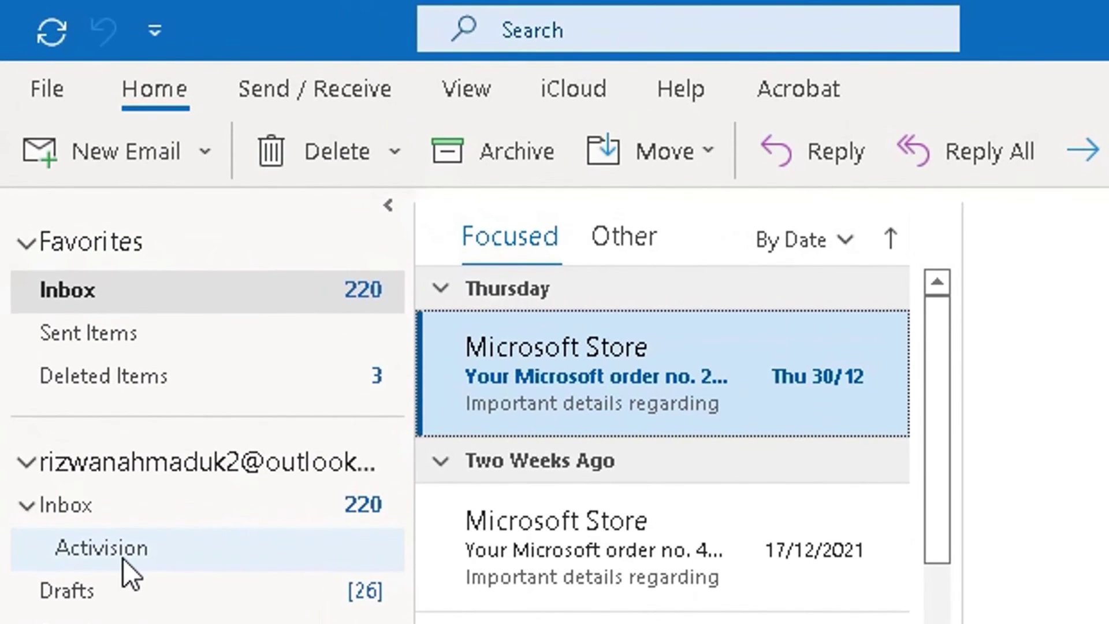
left_click(123, 551)
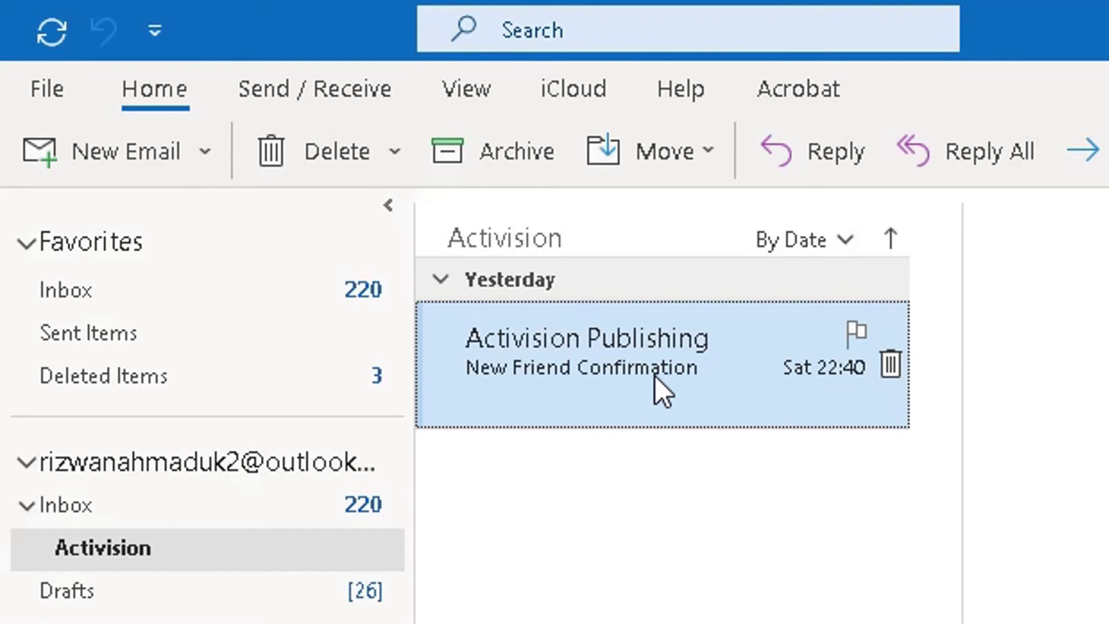
right_click(656, 348)
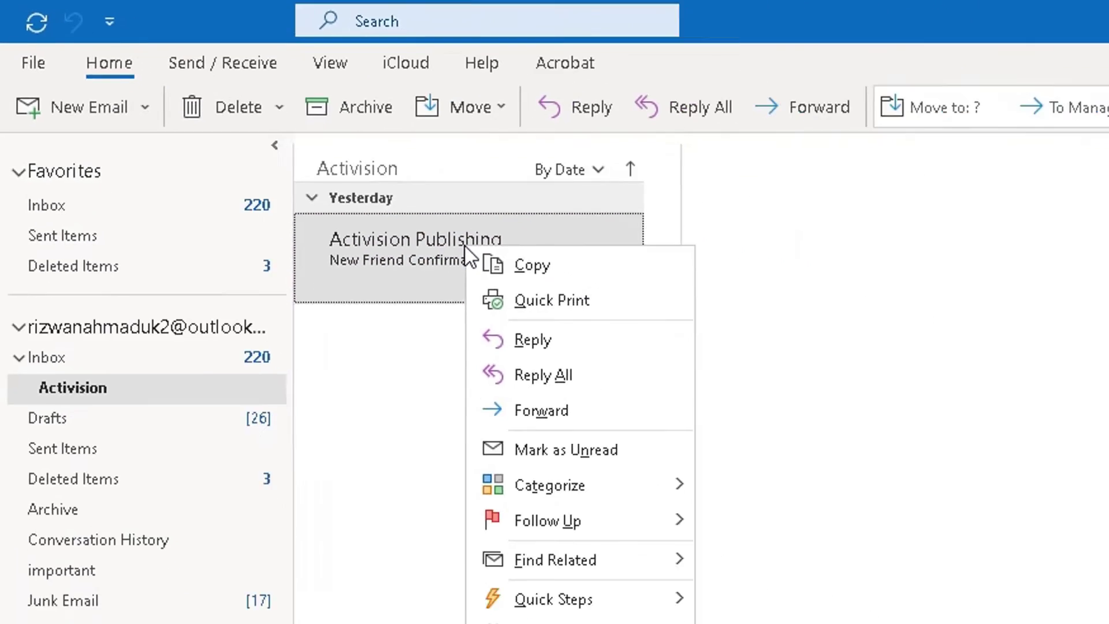
Step: Open Manage Rules & Alerts from the moved message's Rules menu
mouse_move(386, 425)
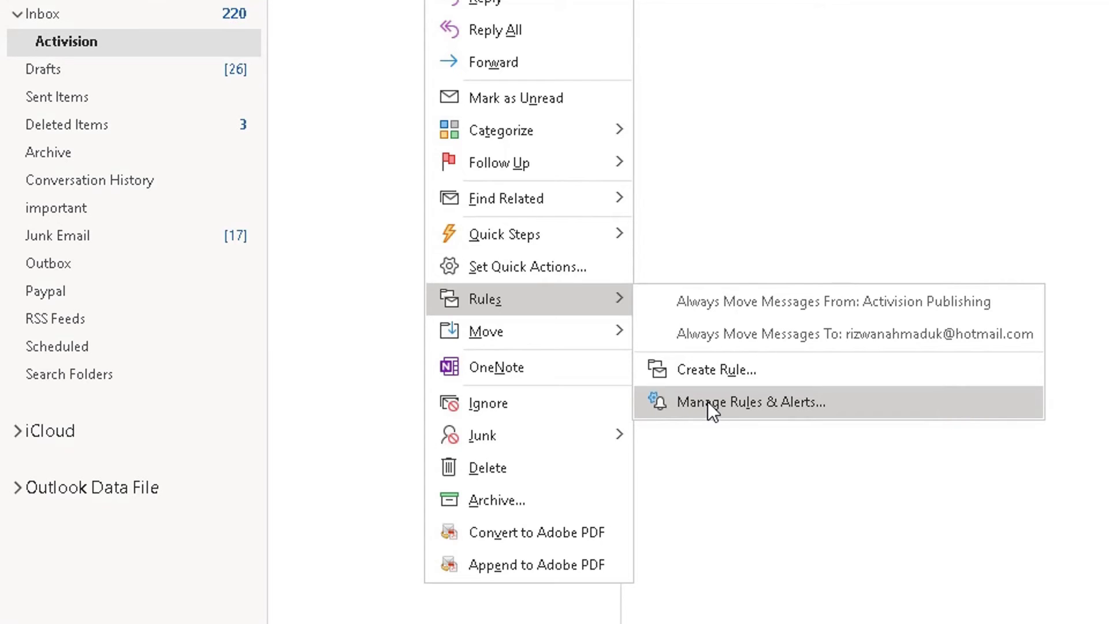
left_click(708, 400)
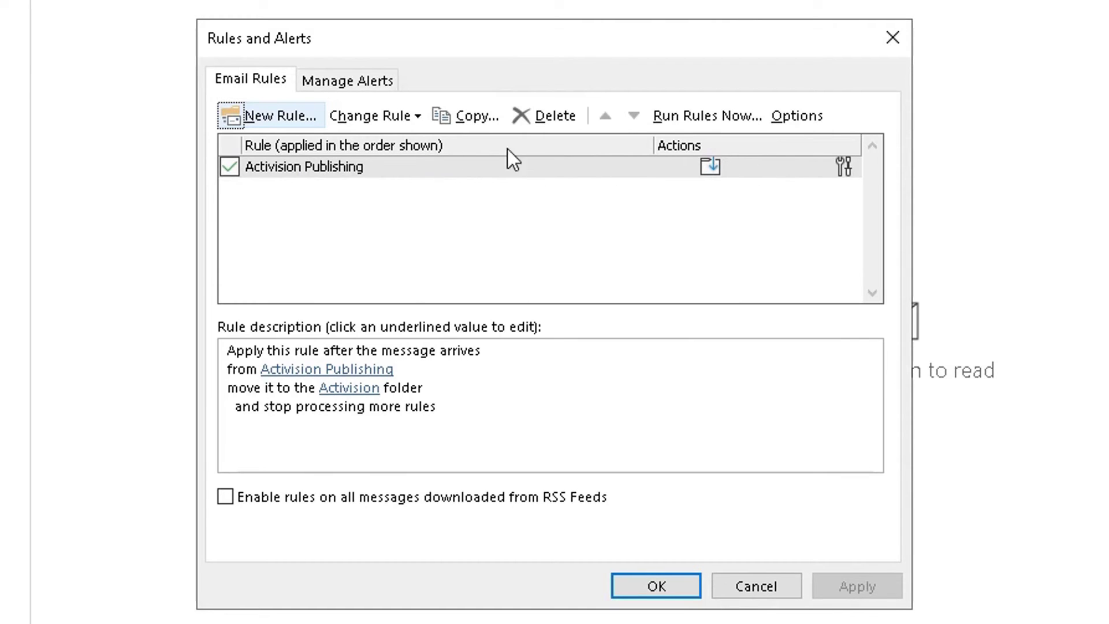
Step: Select the Activision Publishing rule, review its Change Rule options, and dismiss them
left_click(344, 167)
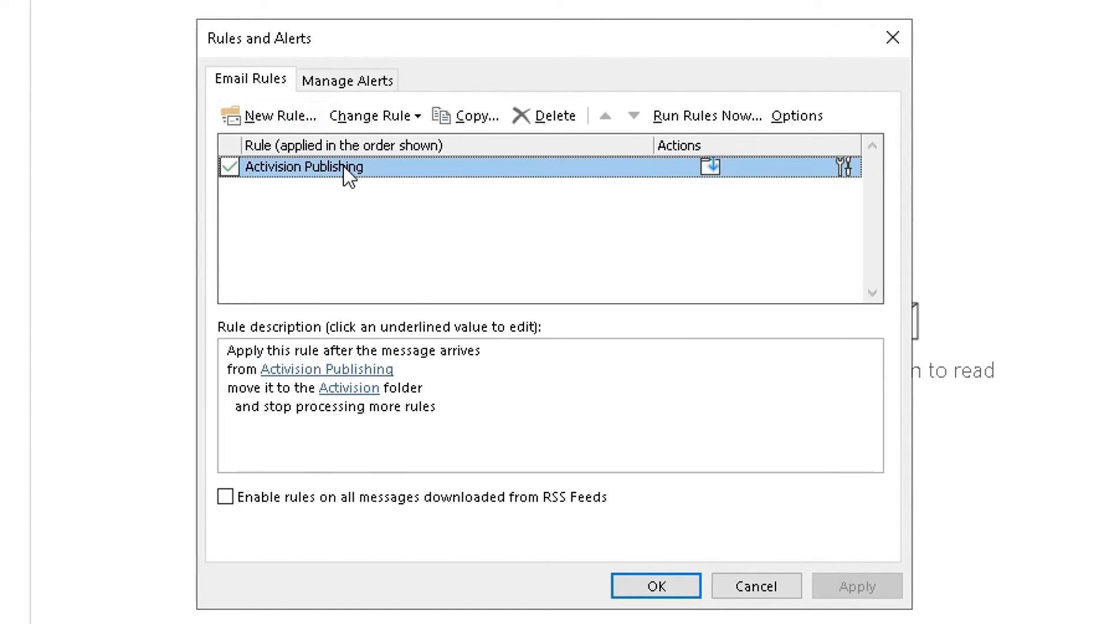
left_click(414, 113)
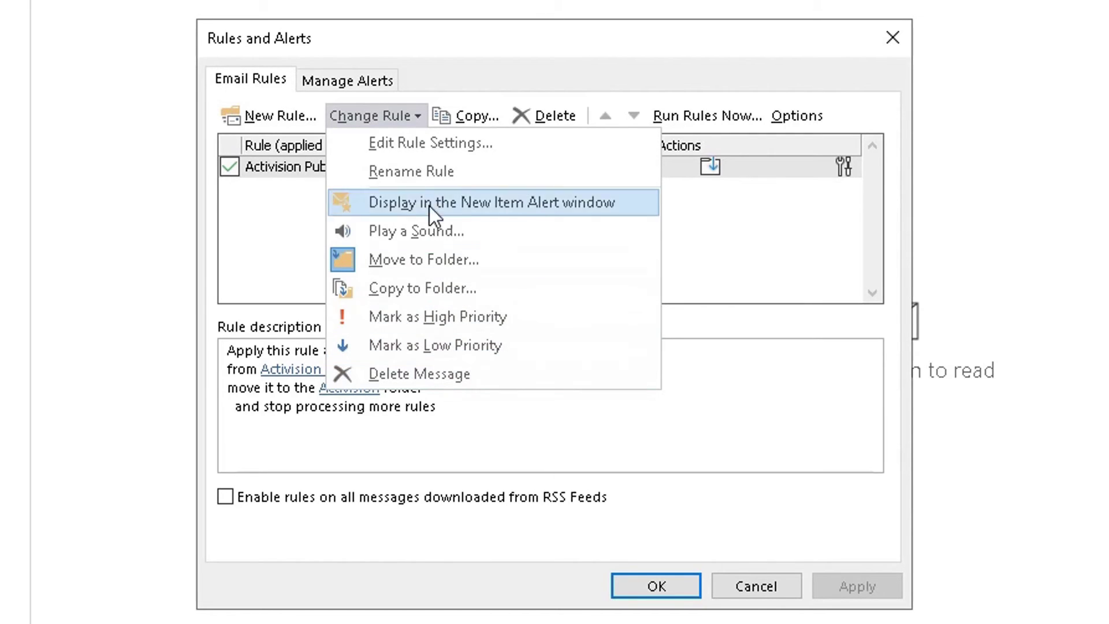
left_click(251, 232)
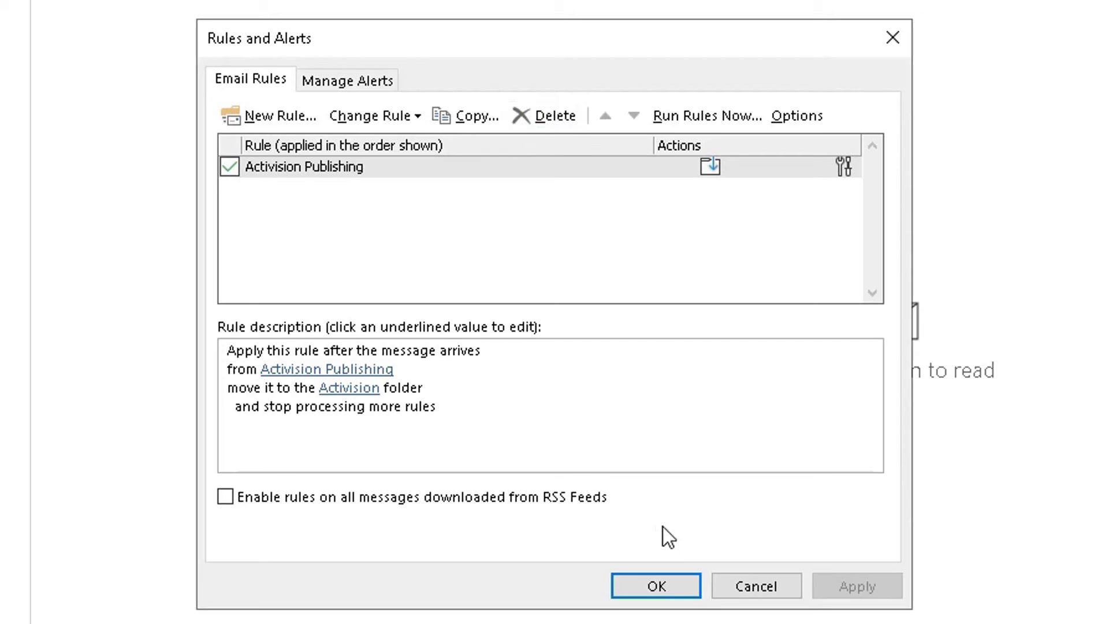
Step: Cancel Rules and Alerts and return to the Inbox with Microsoft Store messages on top
left_click(736, 593)
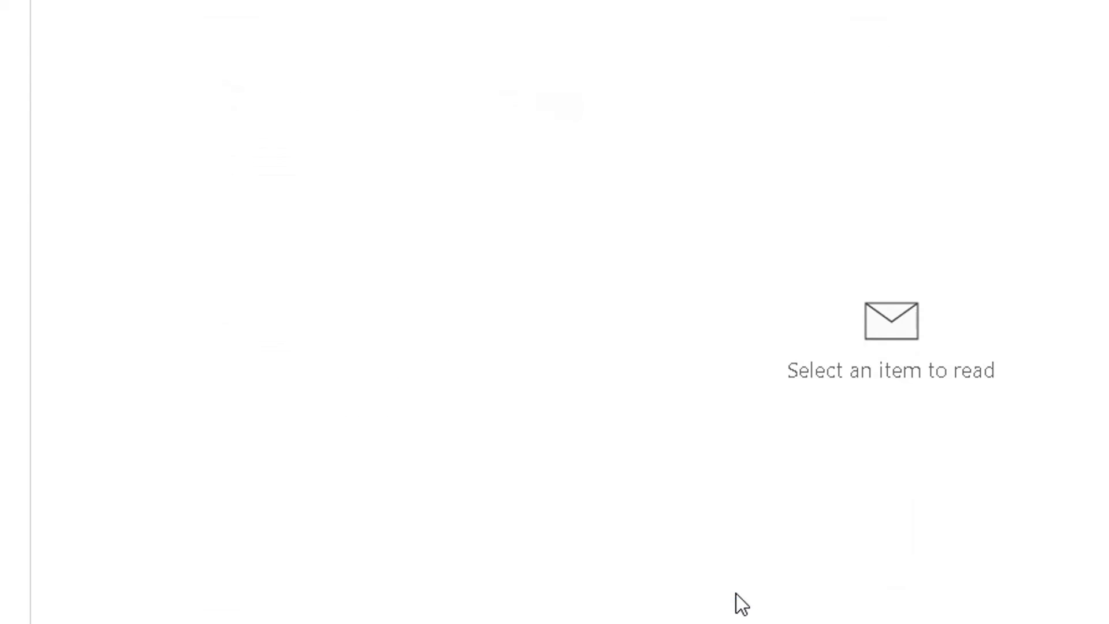
left_click(64, 324)
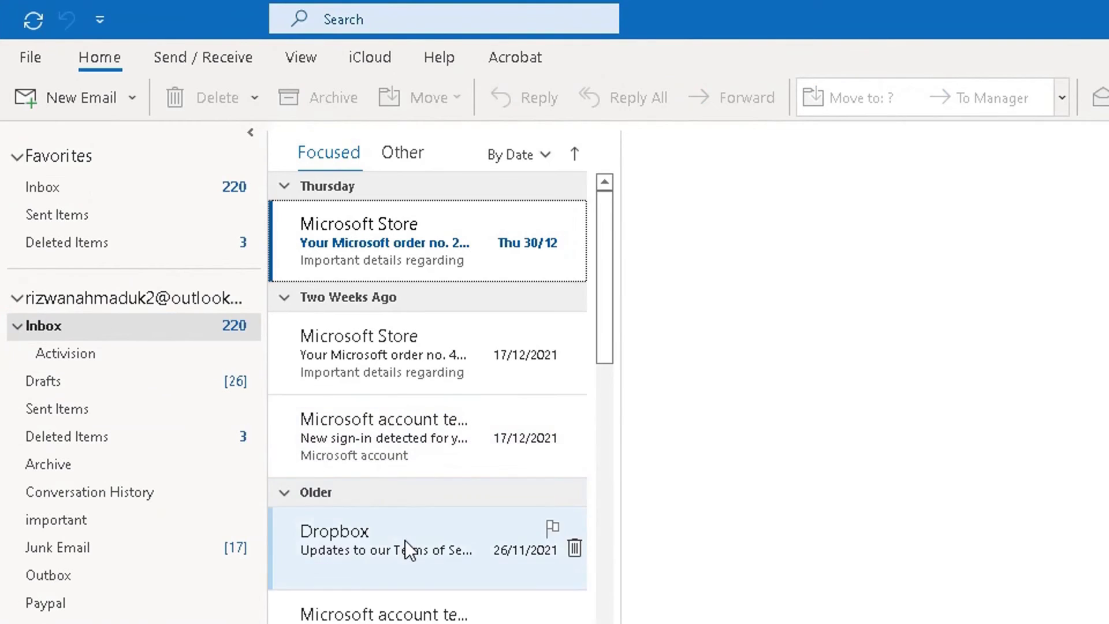
scroll(409, 544, "down", 2)
scroll(427, 612, "up", 2)
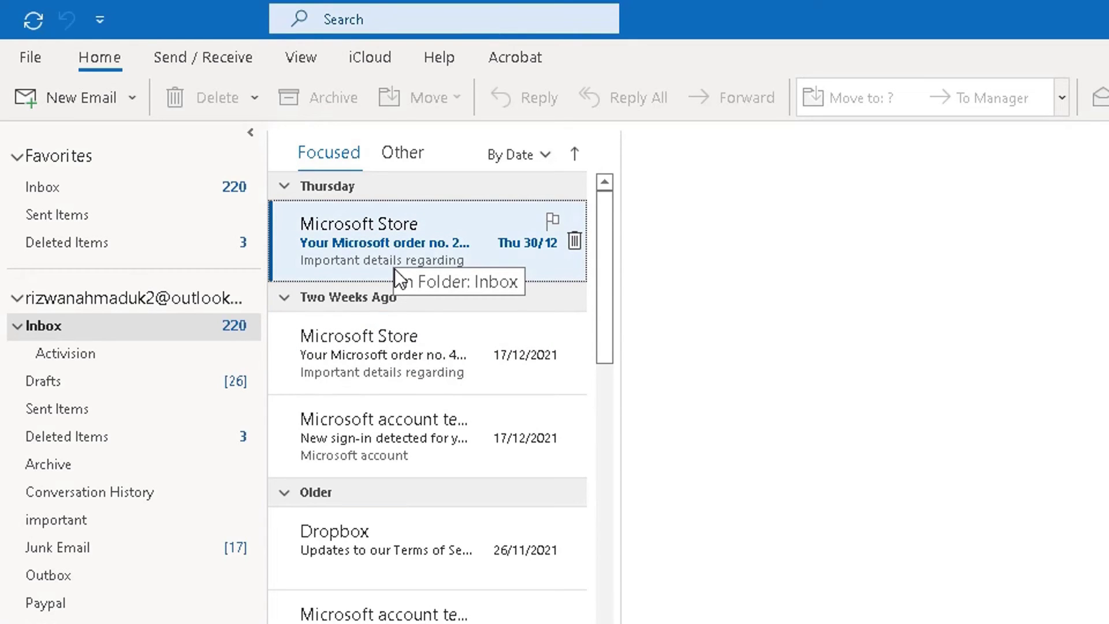
Step: Create a rule from Thursday's Microsoft Store order message through Rules > Create Rule
right_click(417, 241)
mouse_move(349, 389)
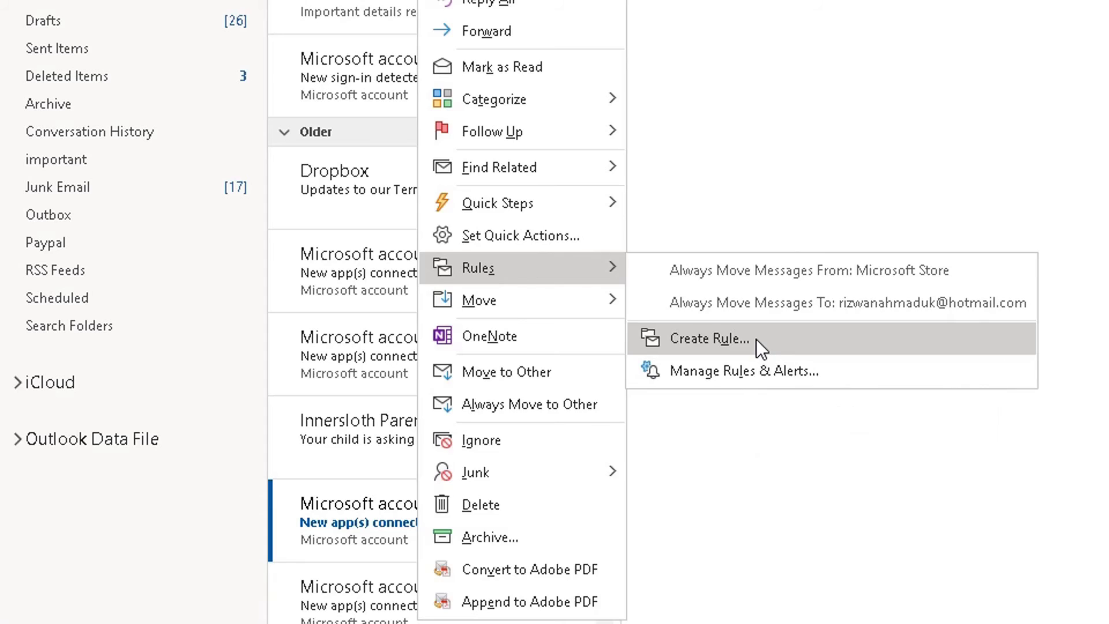
left_click(756, 339)
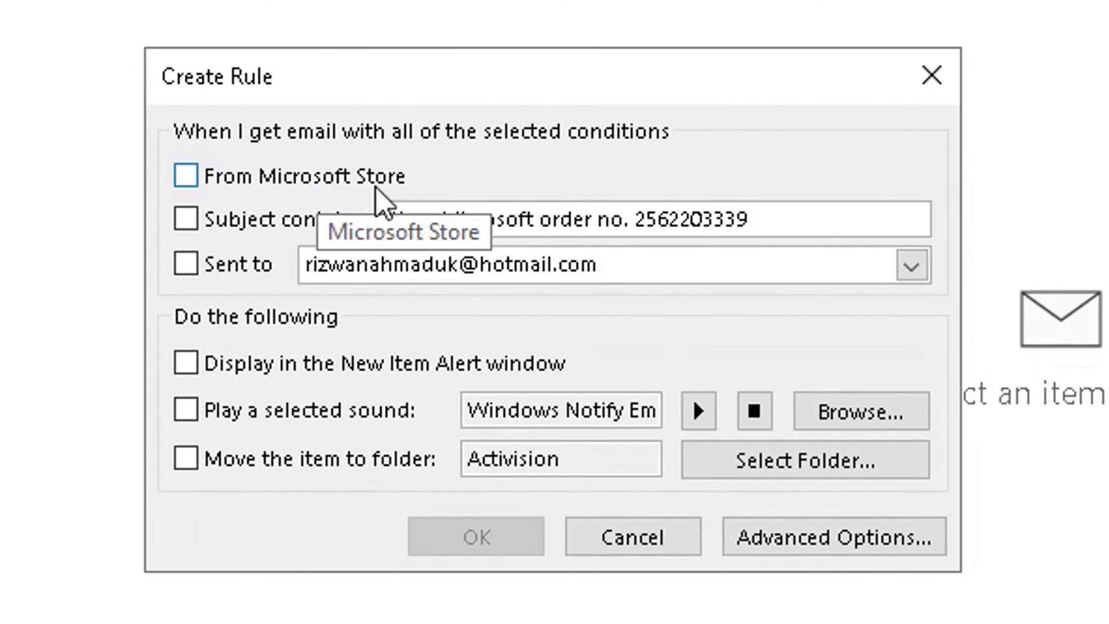
Step: Make the rule match mail from Microsoft Store and move it to a folder
left_click(186, 176)
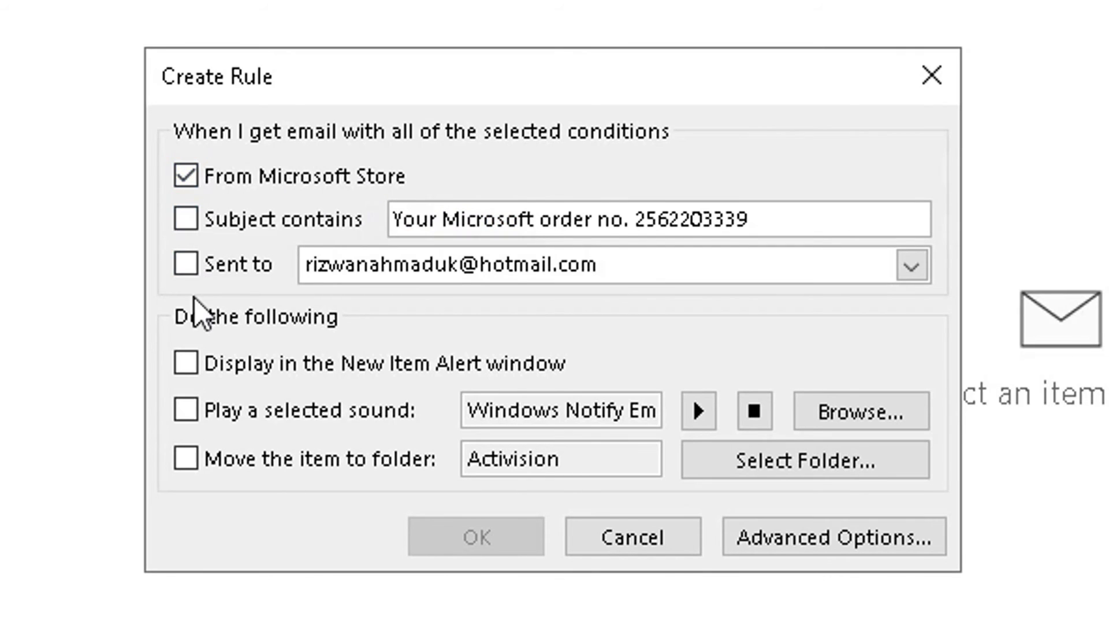
left_click(187, 457)
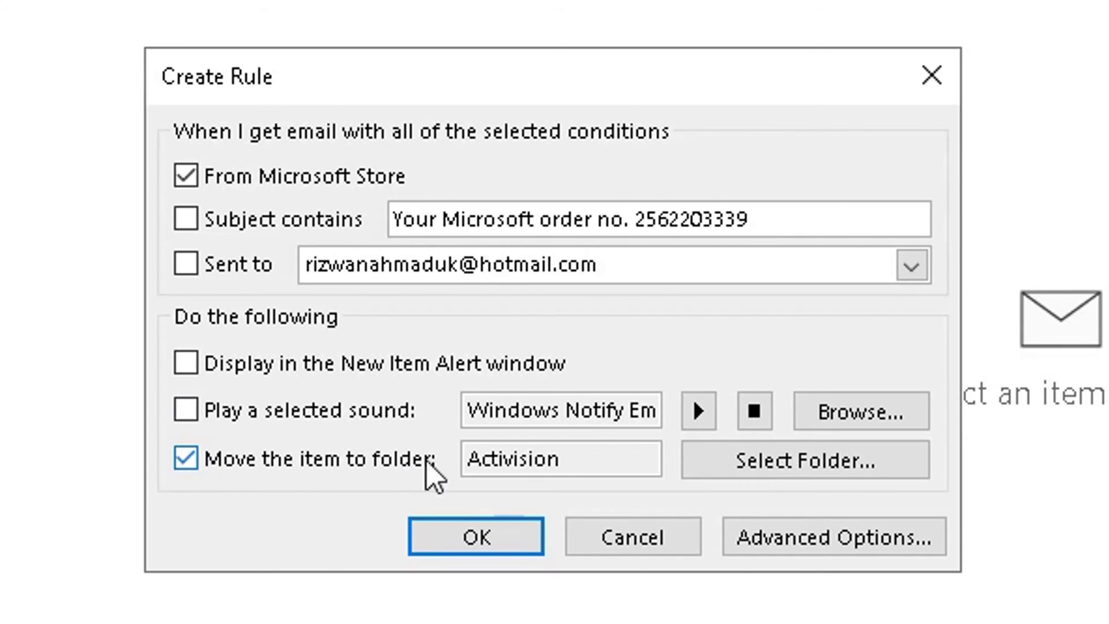
left_click(761, 467)
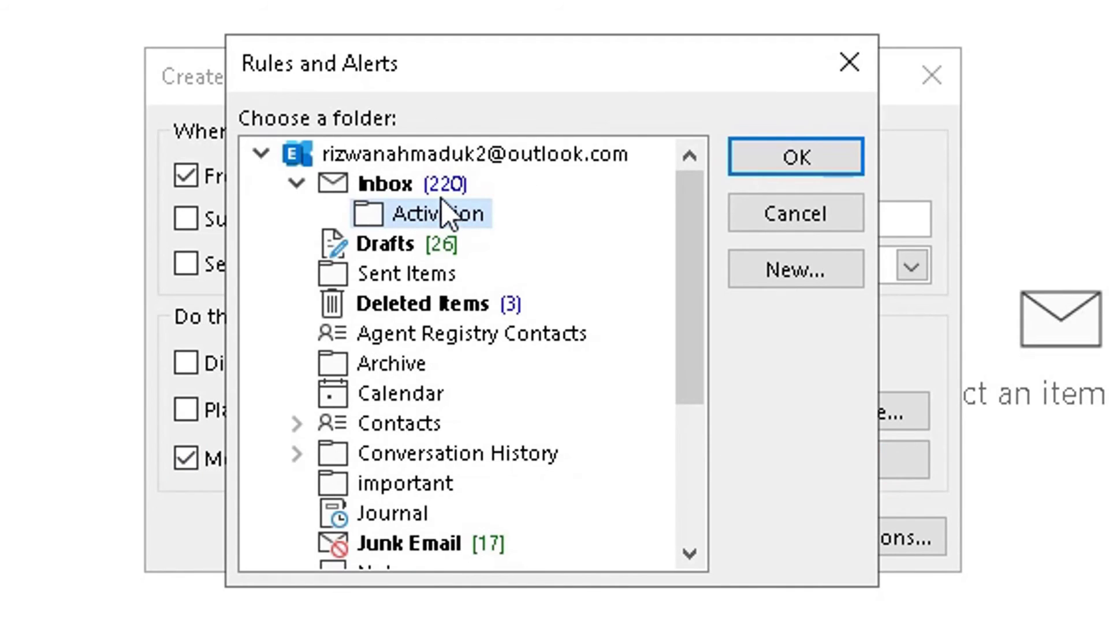
Step: Create an Inbox subfolder named 'Microsoft Store' and choose it as the move destination
left_click(404, 185)
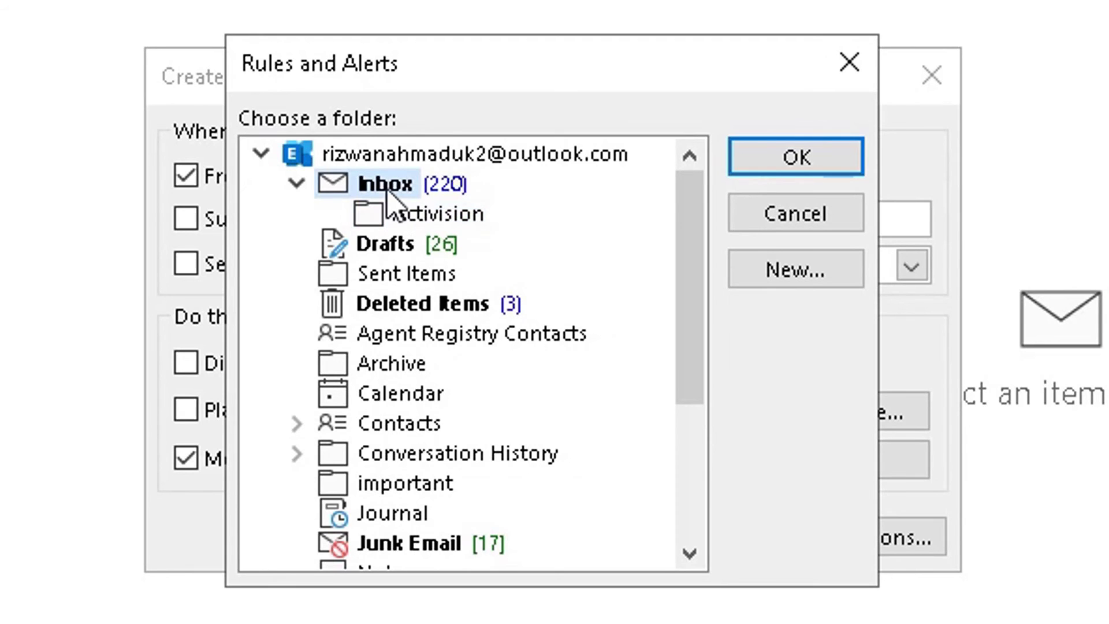
left_click(763, 275)
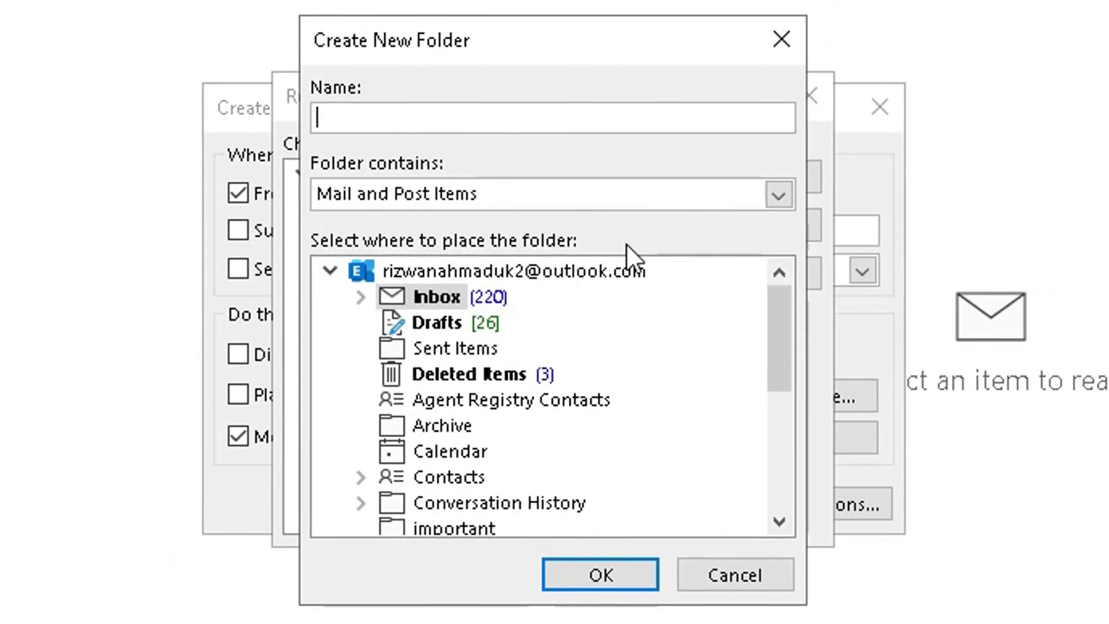
type("Micr")
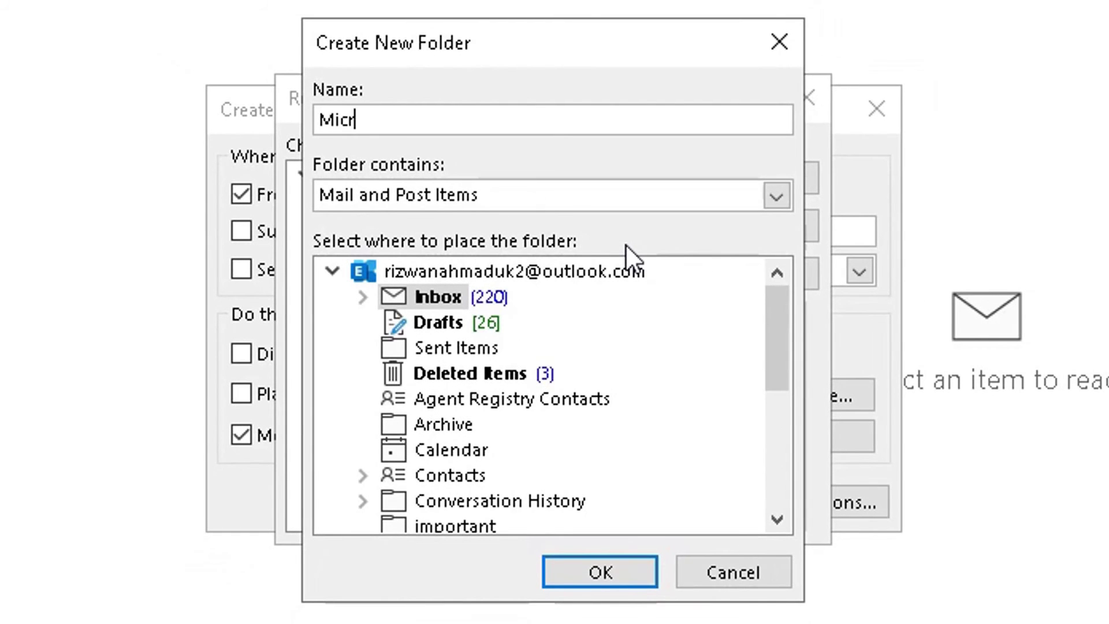
type("osoft Store")
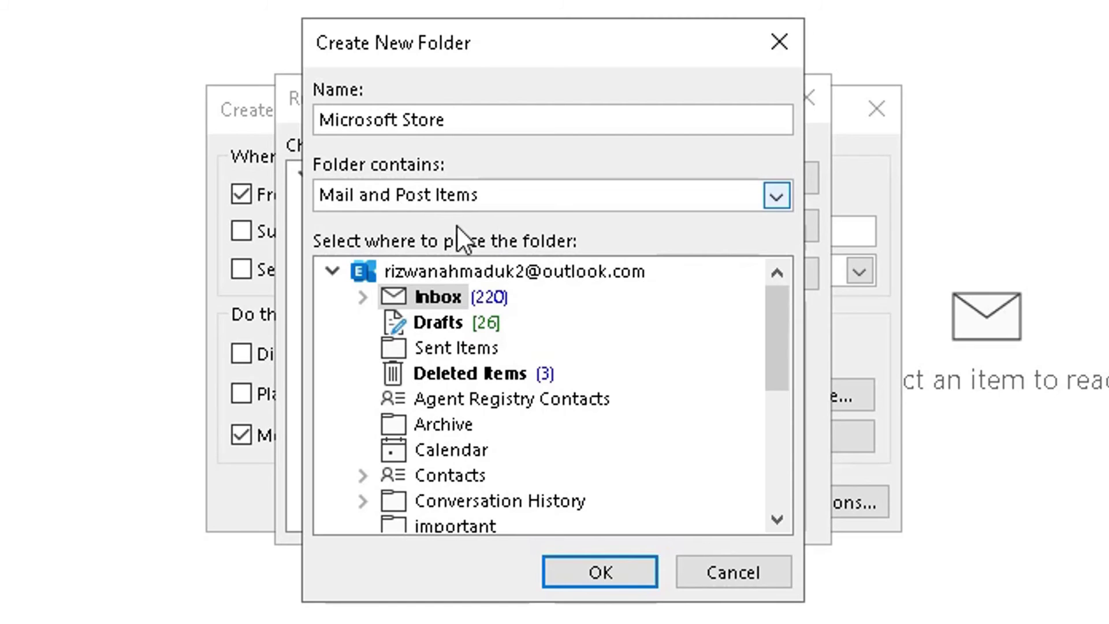
left_click(573, 567)
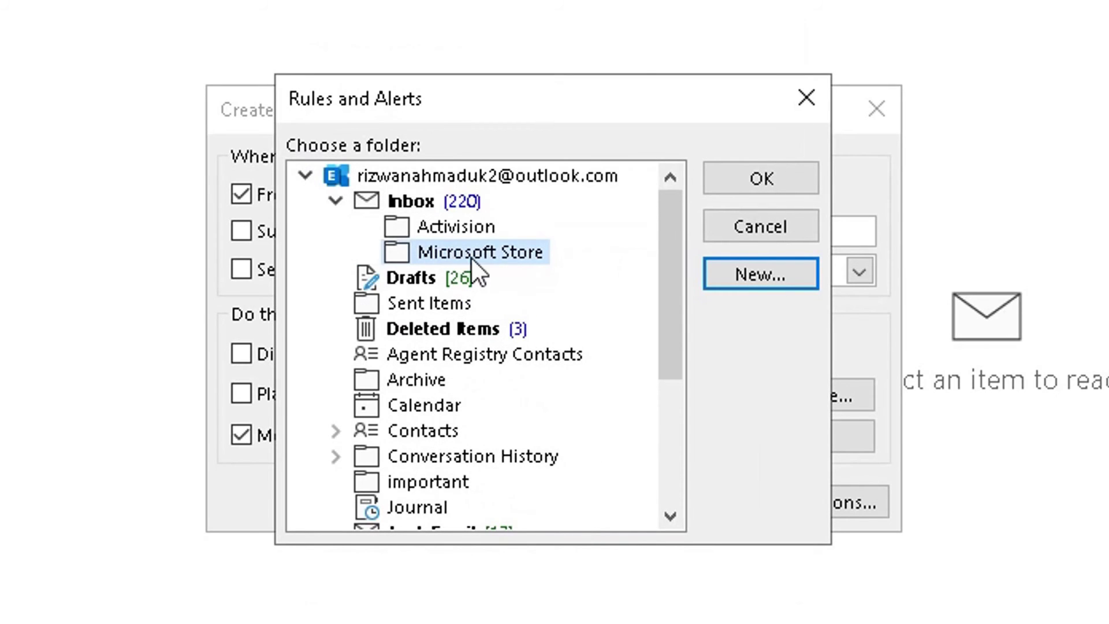
left_click(750, 179)
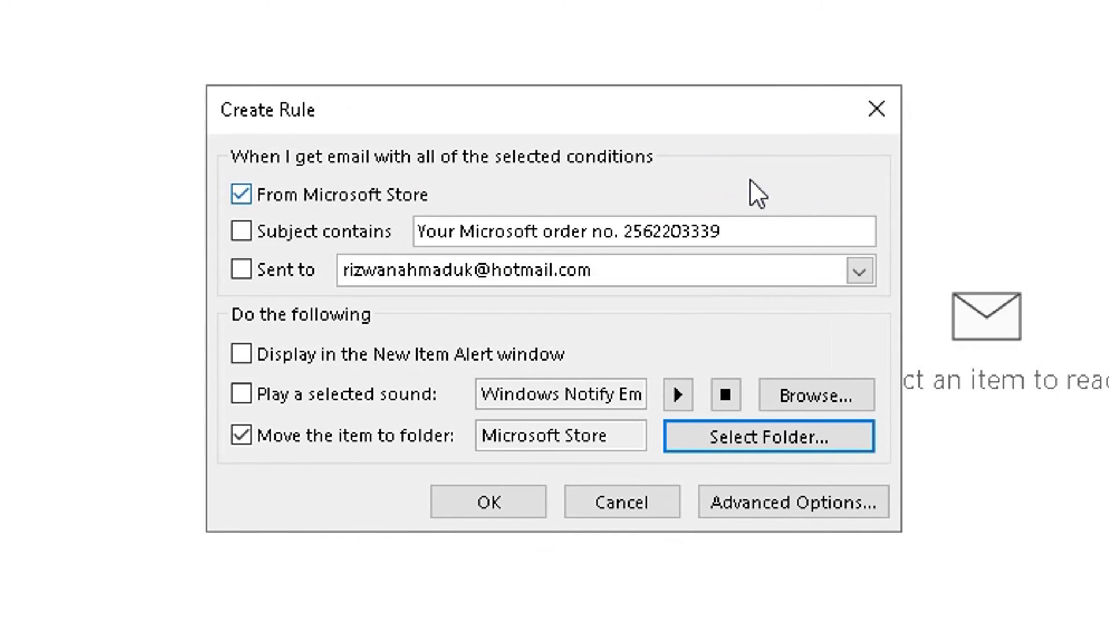
Step: Save the Microsoft Store rule and run it now on existing Inbox messages
left_click(517, 498)
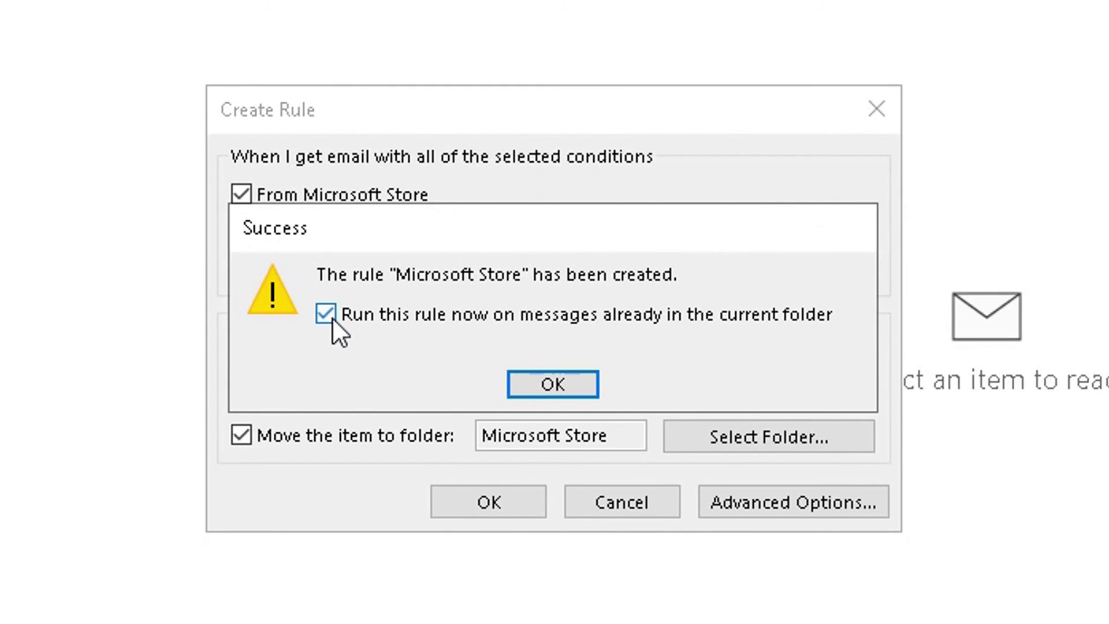
left_click(526, 387)
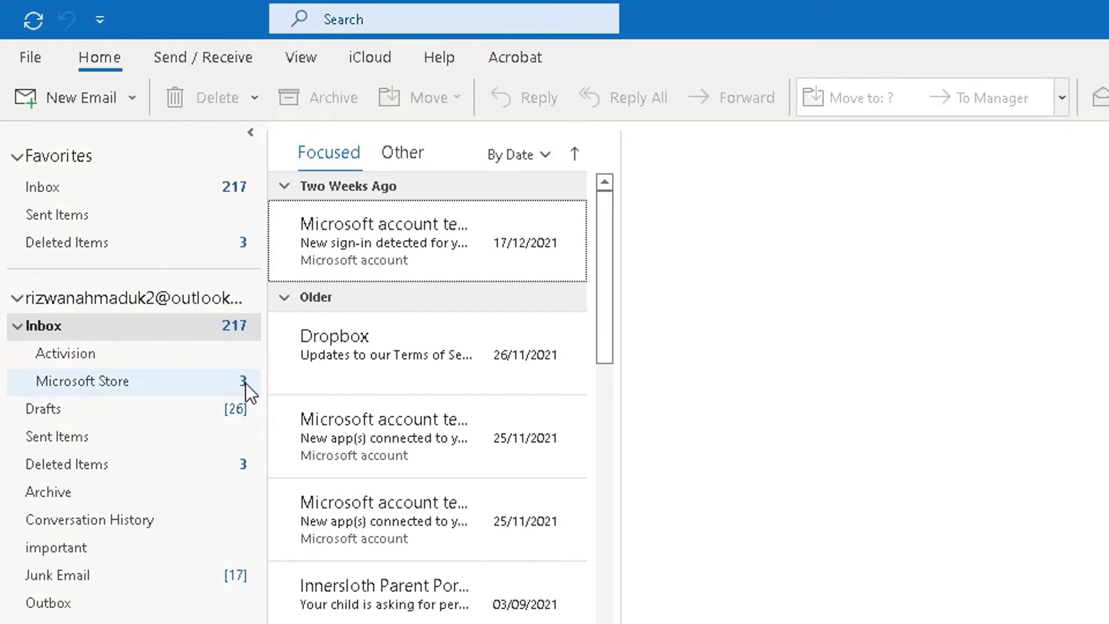
Step: Open the Microsoft Store folder under Inbox to view the moved order emails
left_click(139, 386)
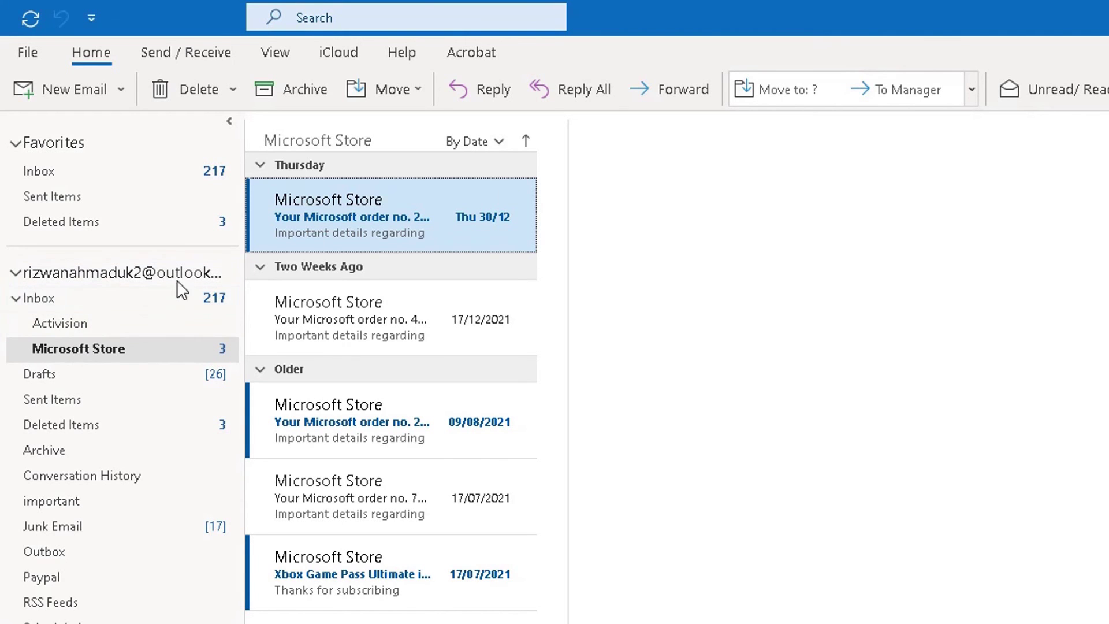
Step: Open Manage Rules & Alerts from a Microsoft Store email's Rules menu
right_click(350, 218)
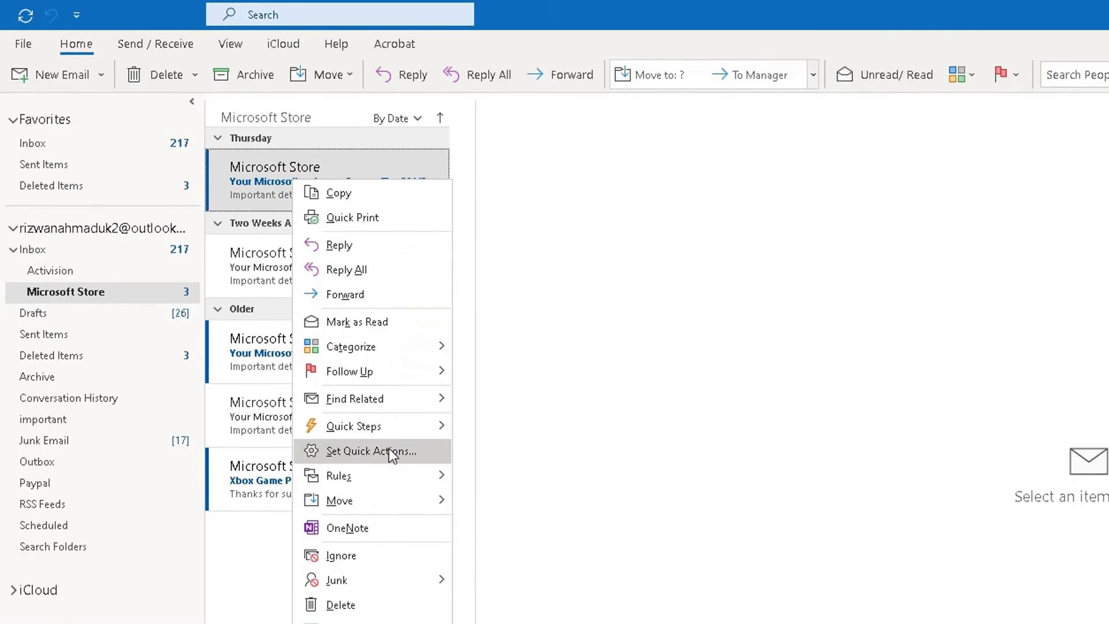
mouse_move(473, 568)
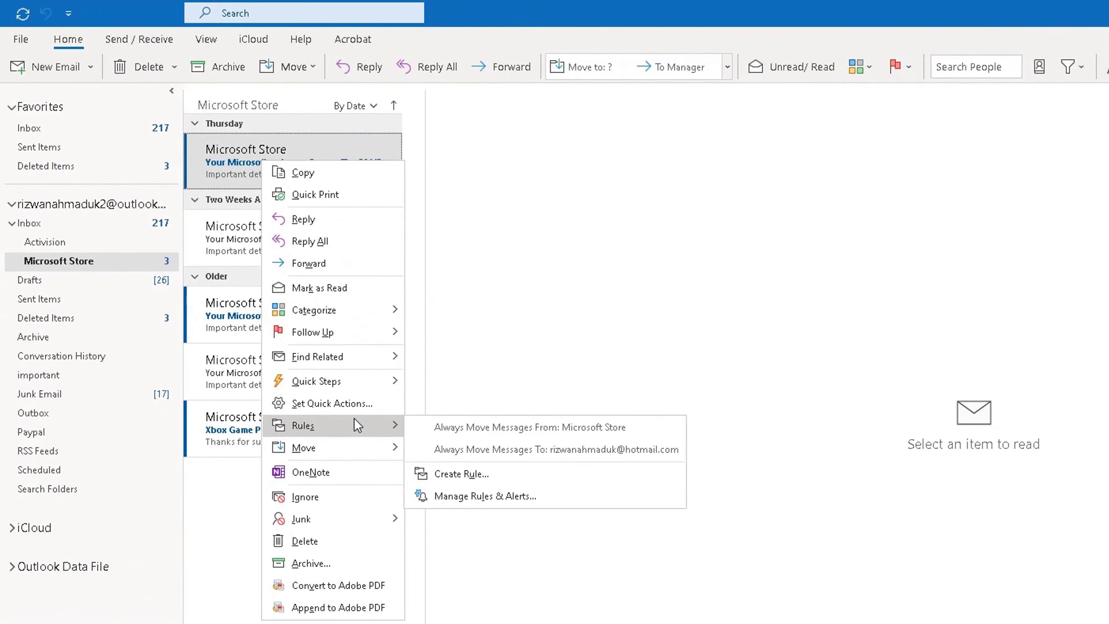
left_click(477, 497)
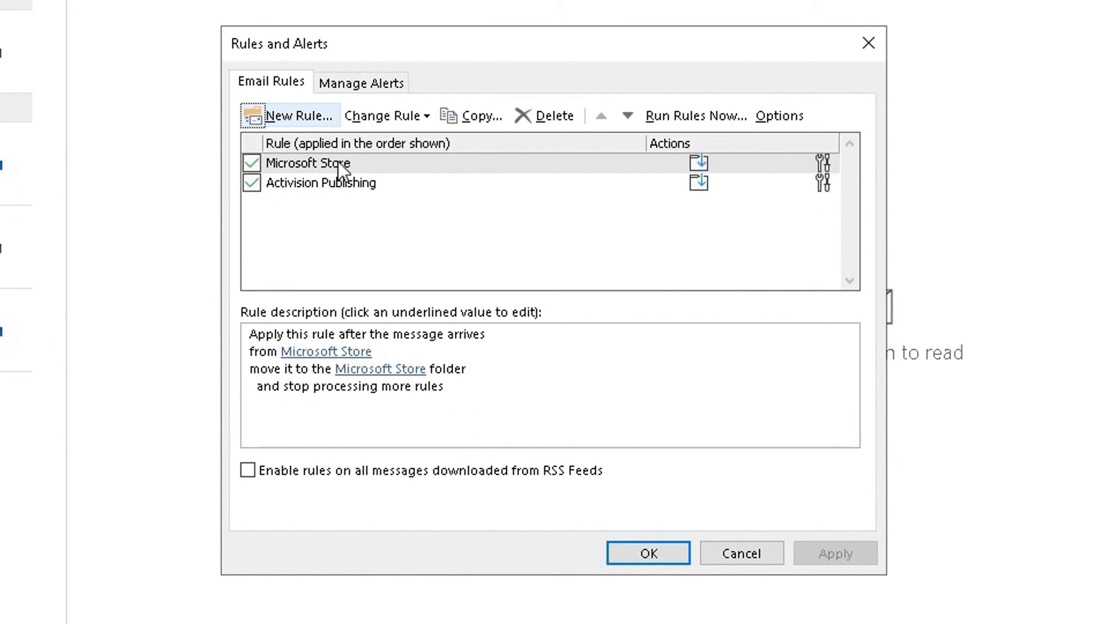
Step: Review the Microsoft Store rule's Change Rule and Copy options, then close without changes
left_click(411, 120)
left_click(430, 116)
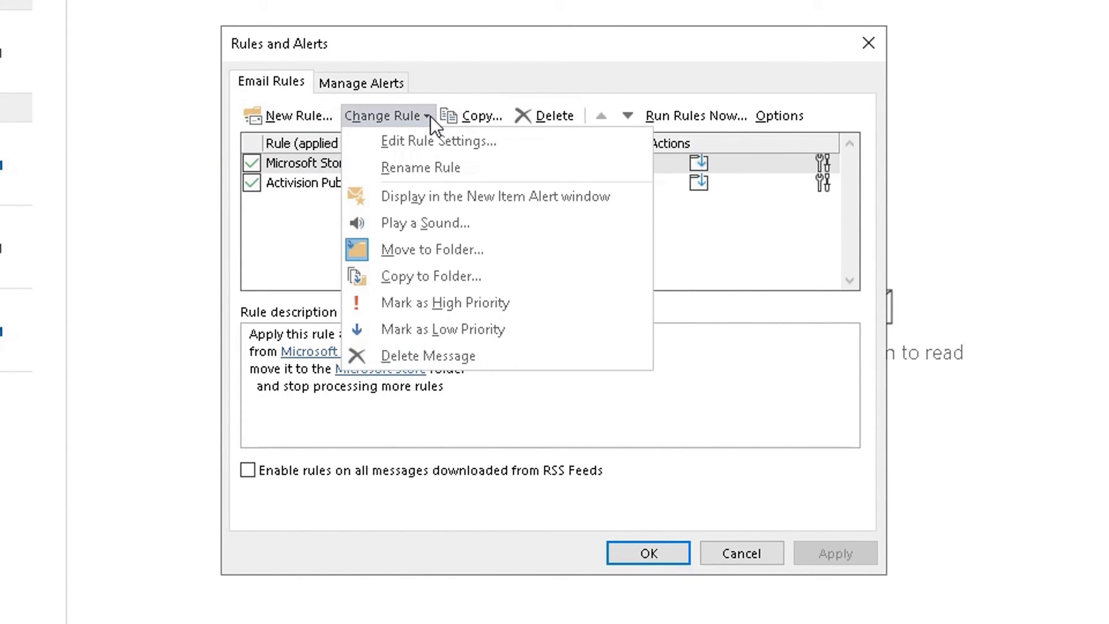
left_click(479, 119)
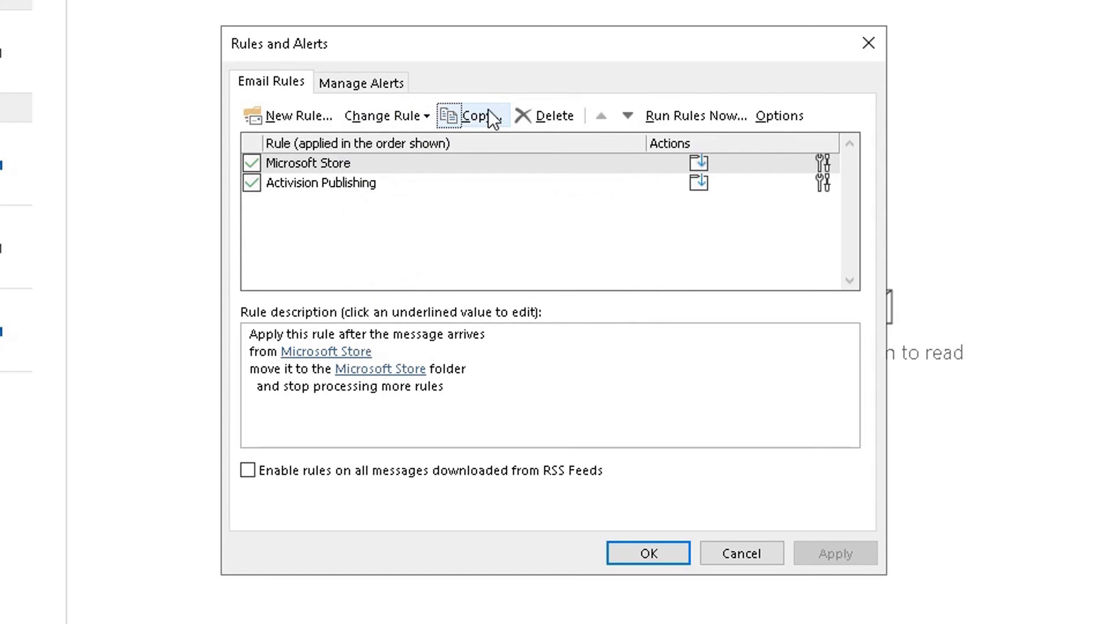
left_click(331, 117)
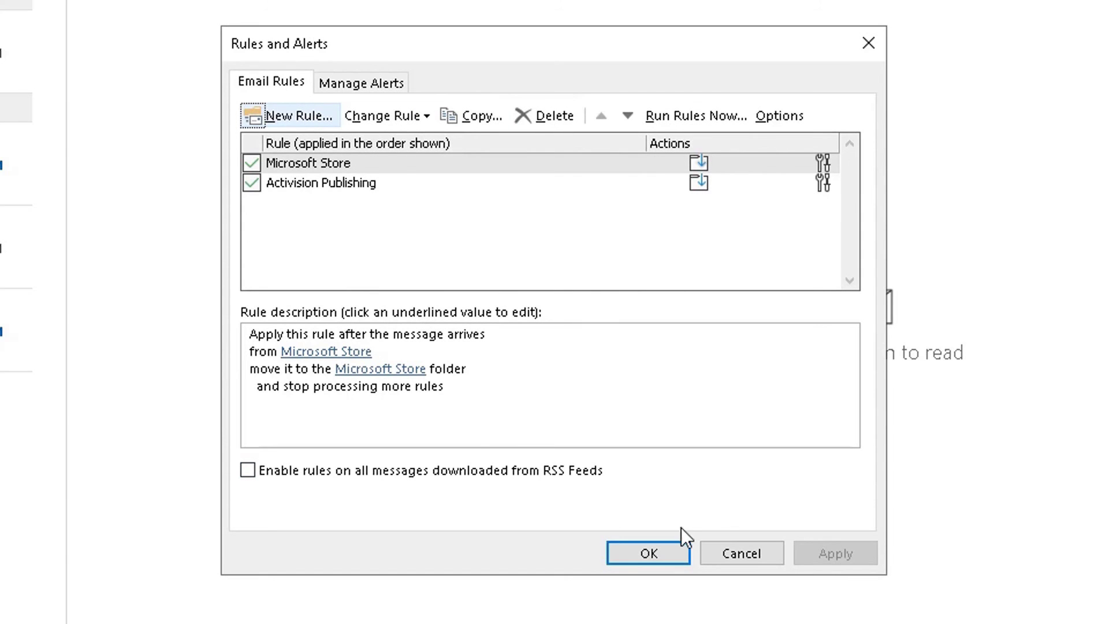
left_click(702, 553)
right_click(157, 105)
Step: Reopen Rules and Alerts, preview the New Rule templates, then cancel the wizard and close
mouse_move(515, 609)
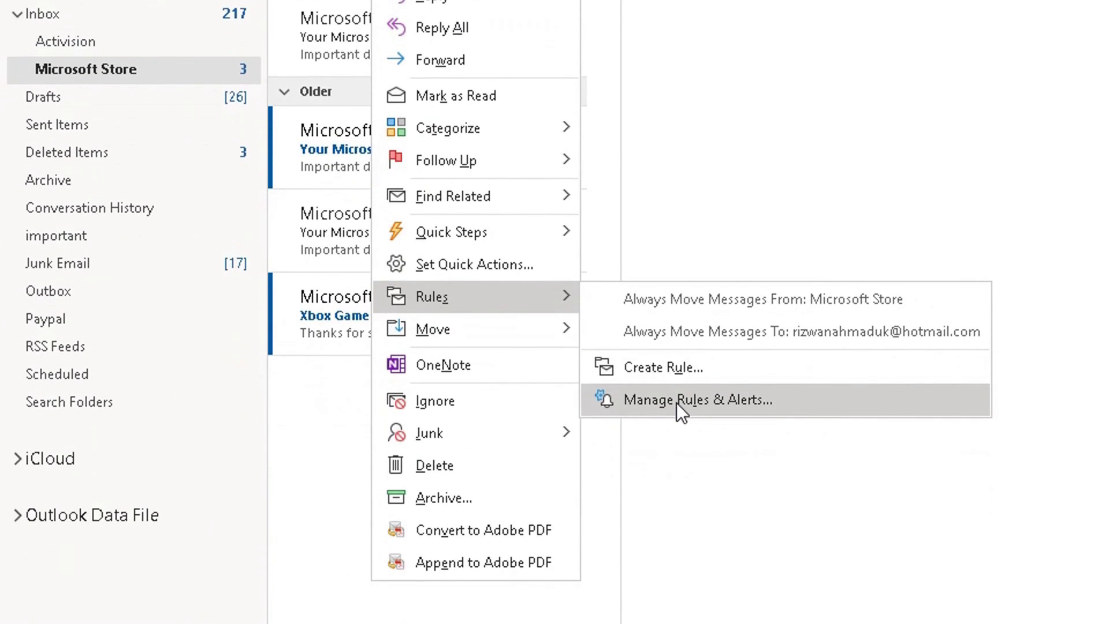
left_click(677, 604)
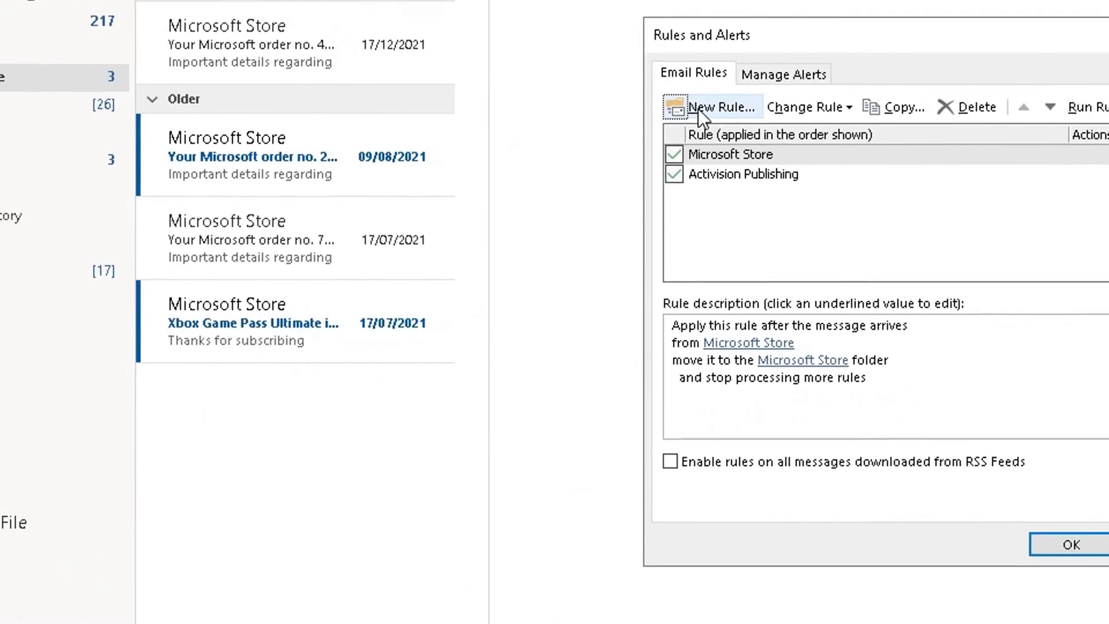
left_click(275, 132)
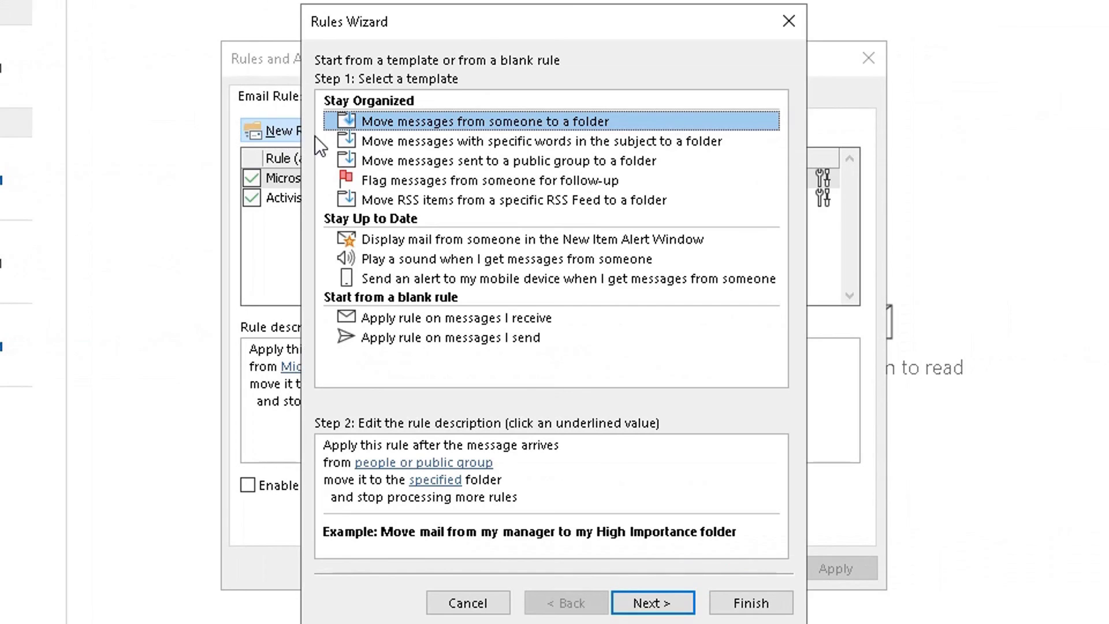
left_click(485, 496)
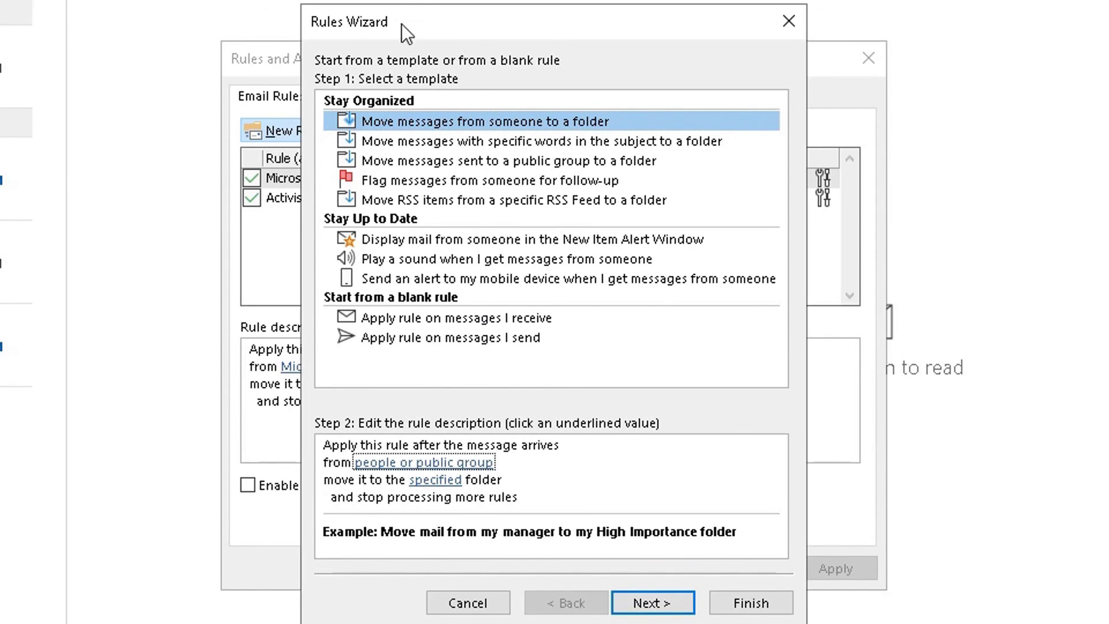
left_click(468, 603)
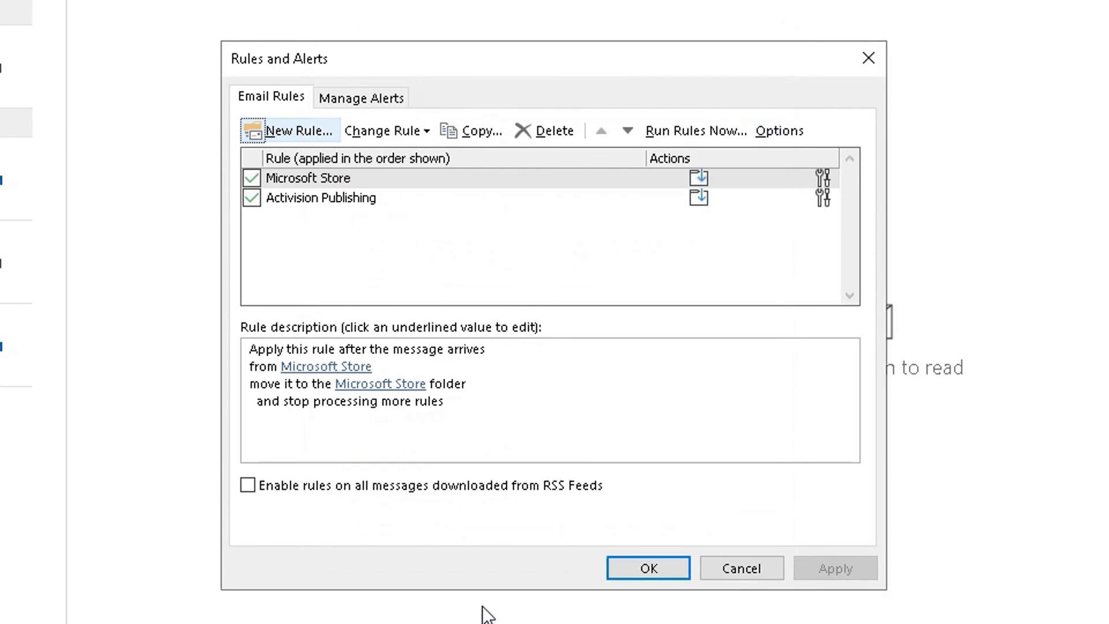
left_click(714, 568)
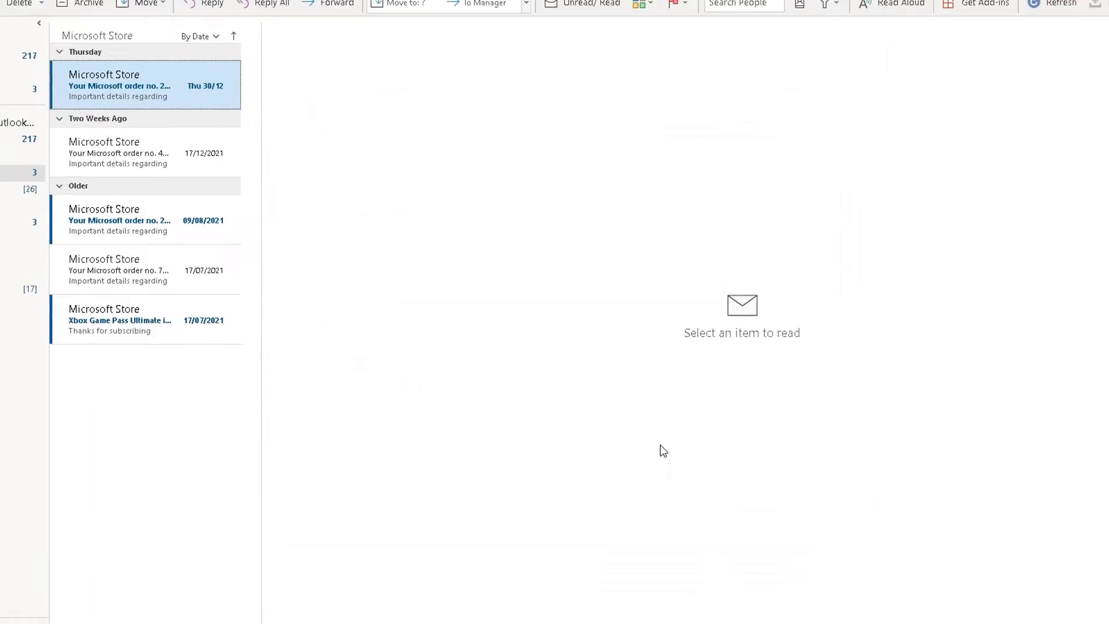